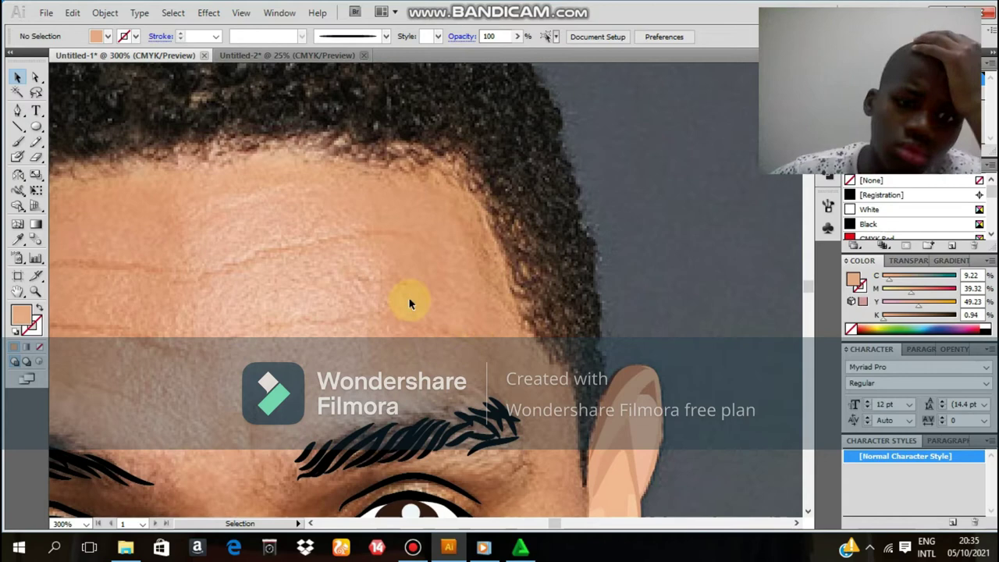
- Brush two thin 0.25 pt crease lines beneath the eye with the Paintbrush
{"action": "scroll", "coordinate": [407, 295], "scroll_direction": "down", "scroll_amount": 5}
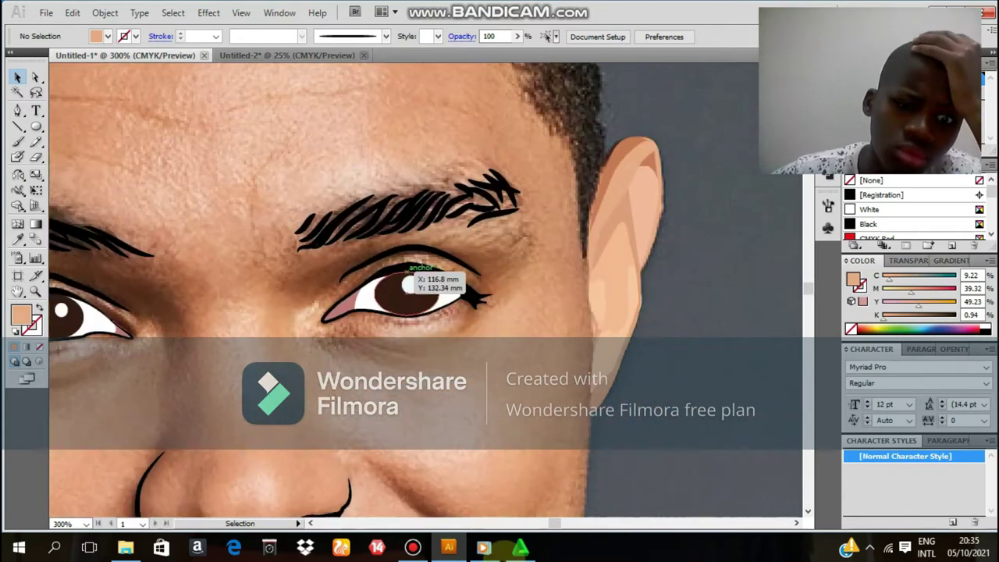
{"action": "scroll", "coordinate": [408, 284], "scroll_direction": "down", "scroll_amount": 3}
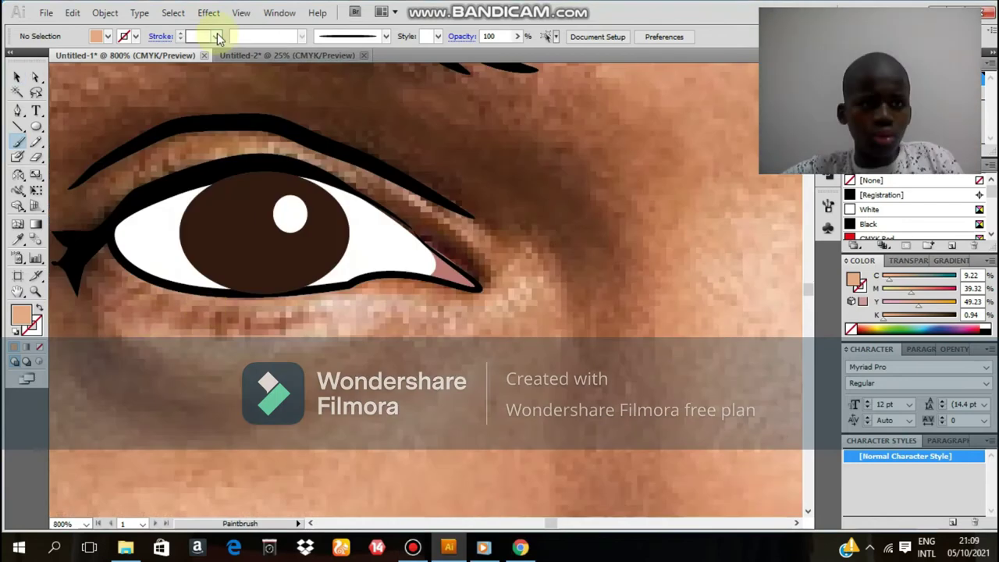
{"action": "left_click", "coordinate": [216, 35]}
{"action": "left_click", "coordinate": [206, 91]}
{"action": "key", "text": "b"}
{"action": "left_click", "coordinate": [216, 36]}
{"action": "left_click_drag", "start_coordinate": [140, 308], "coordinate": [207, 343]}
{"action": "scroll", "coordinate": [326, 298], "scroll_direction": "right", "scroll_amount": 10}
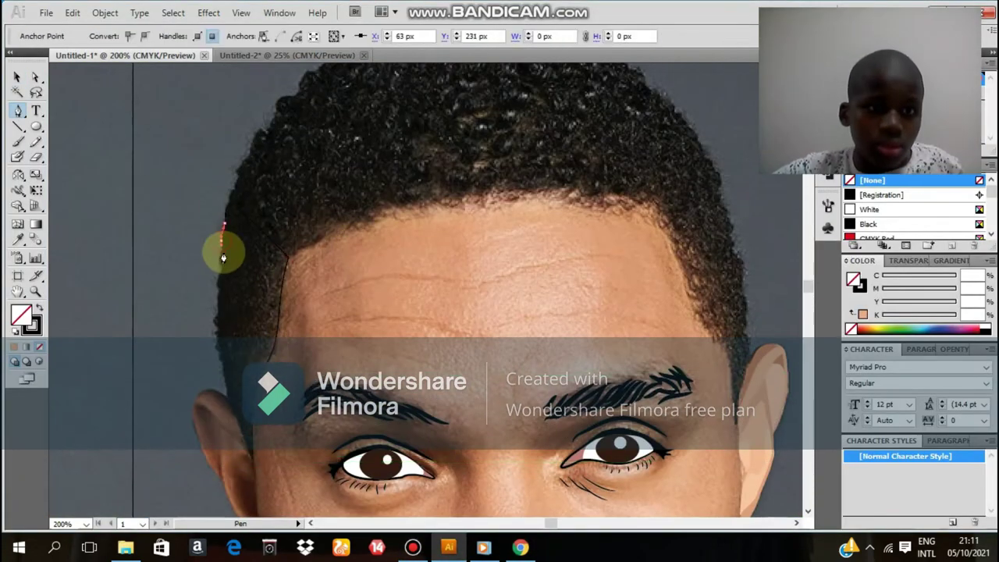
- Close the first hairline path, then outline the left and right hair shapes with Pen anchors
{"action": "left_click", "coordinate": [234, 433]}
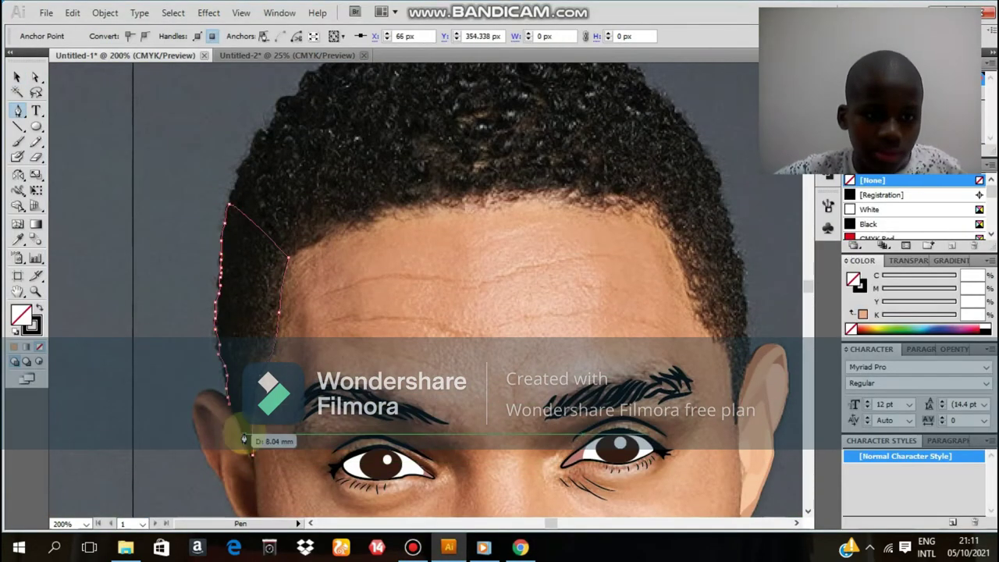
{"action": "left_click", "coordinate": [870, 224]}
{"action": "scroll", "coordinate": [374, 292], "scroll_direction": "up", "scroll_amount": 5}
{"action": "left_click", "coordinate": [496, 301]}
{"action": "left_click", "coordinate": [279, 207]}
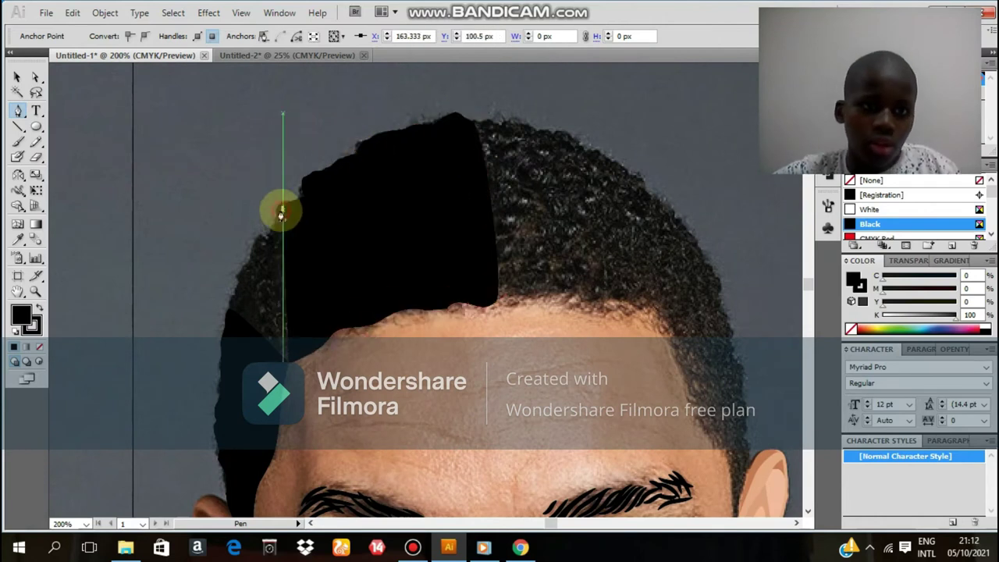
{"action": "scroll", "coordinate": [469, 234], "scroll_direction": "right", "scroll_amount": 3}
{"action": "left_click", "coordinate": [417, 127]}
{"action": "left_click", "coordinate": [614, 267]}
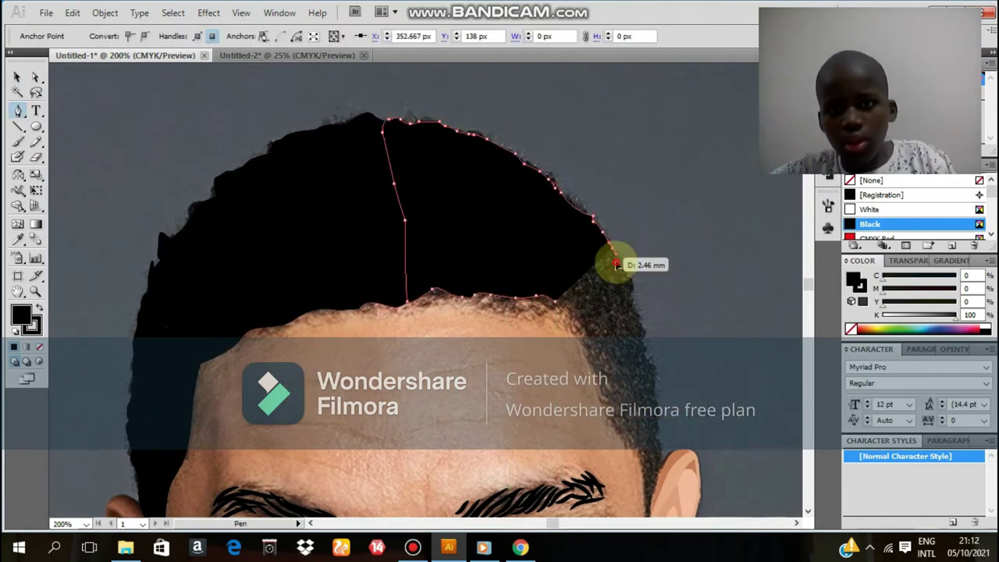
{"action": "scroll", "coordinate": [614, 268], "scroll_direction": "down", "scroll_amount": 5}
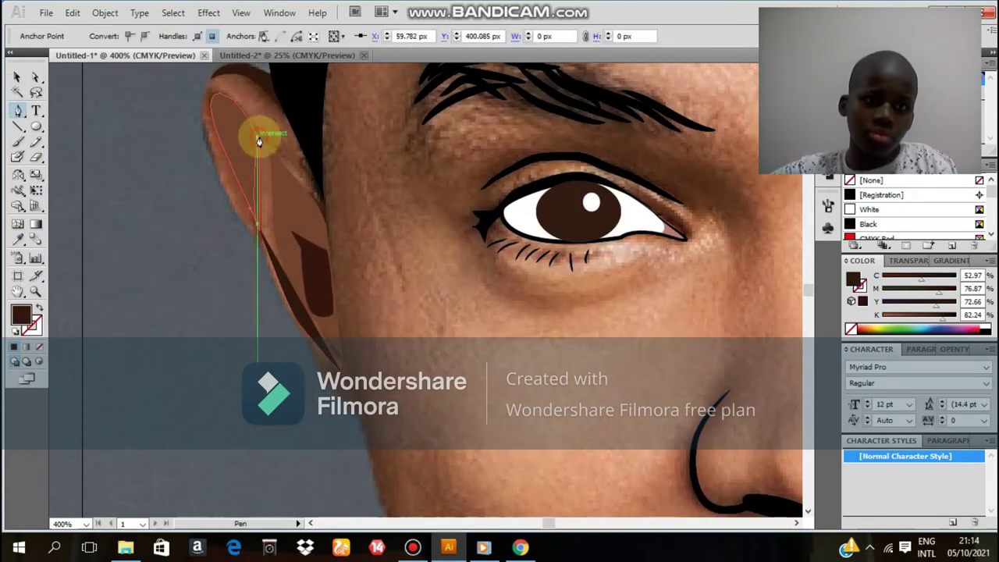
- Fill the ear shape with brown sampled using the Eyedropper
{"action": "key", "text": "i"}
{"action": "left_click", "coordinate": [273, 196]}
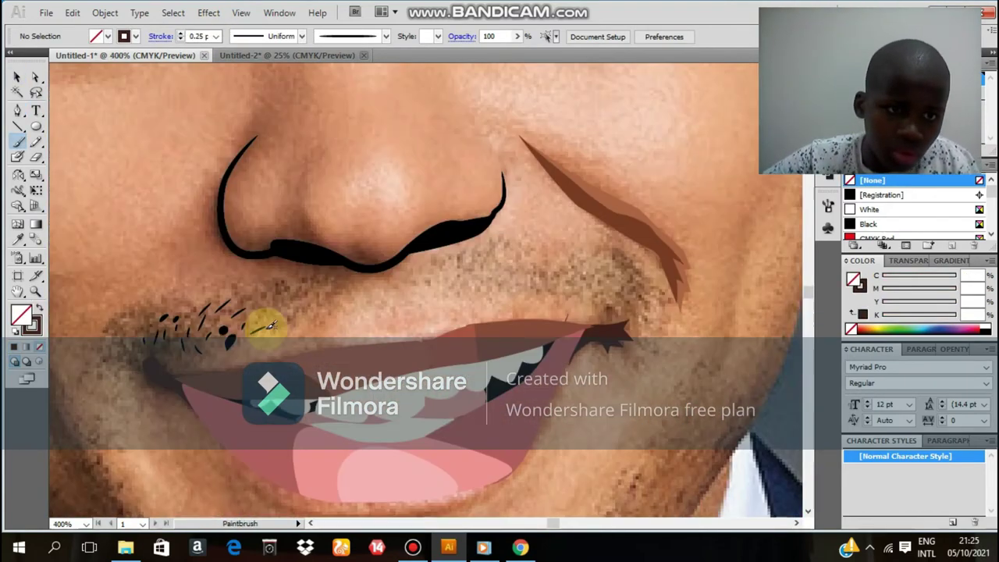
- Set the stroke weight of the stubble strokes above the lip to 0.5 pt
{"action": "key", "text": "v"}
{"action": "left_click_drag", "start_coordinate": [144, 330], "coordinate": [283, 328]}
{"action": "left_click", "coordinate": [181, 32]}
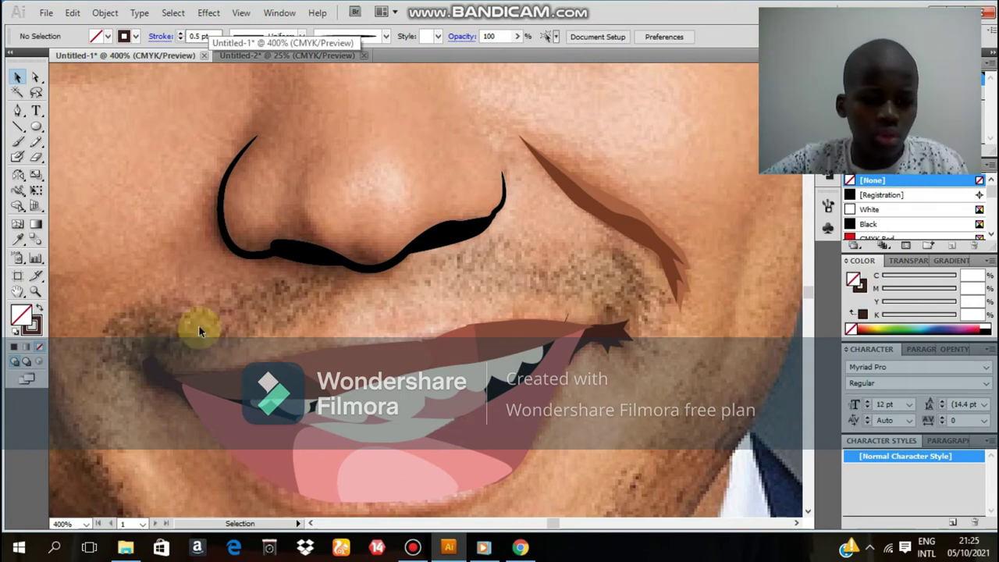
{"action": "key", "text": "ctrl+shift+a"}
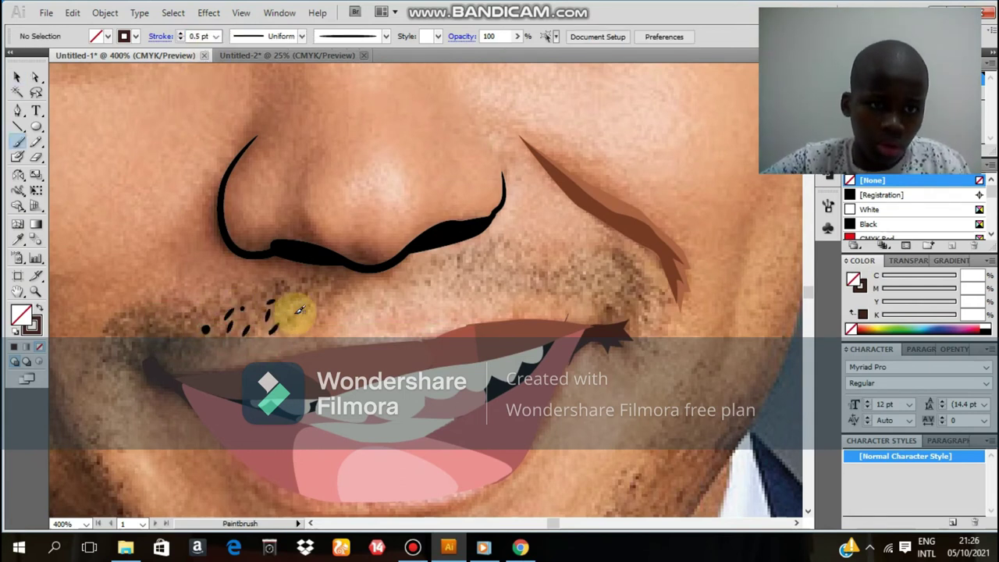
- Paint short stubble strokes on the chin and beside the mouth corner
{"action": "scroll", "coordinate": [123, 347], "scroll_direction": "down", "scroll_amount": 5}
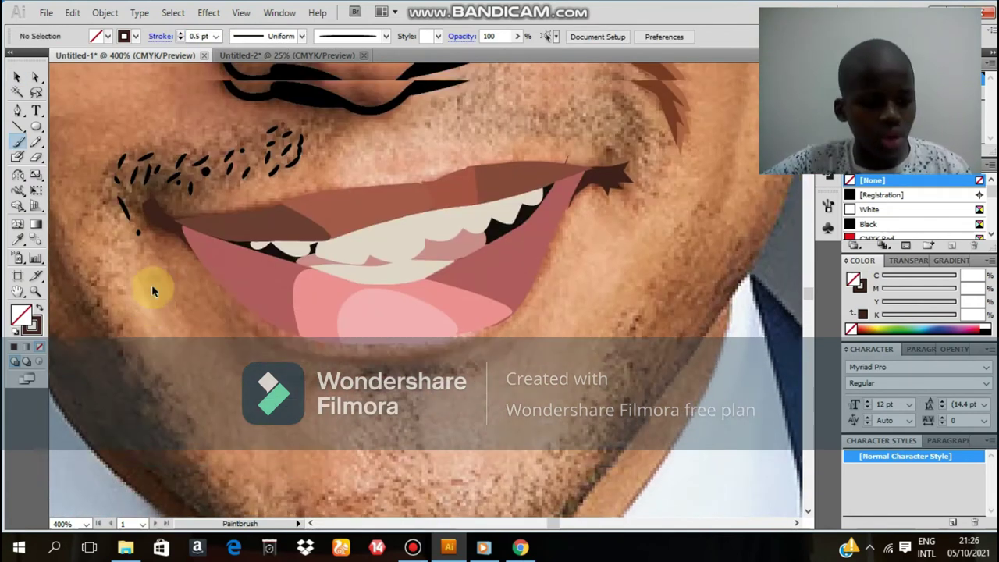
{"action": "scroll", "coordinate": [152, 284], "scroll_direction": "left", "scroll_amount": 2}
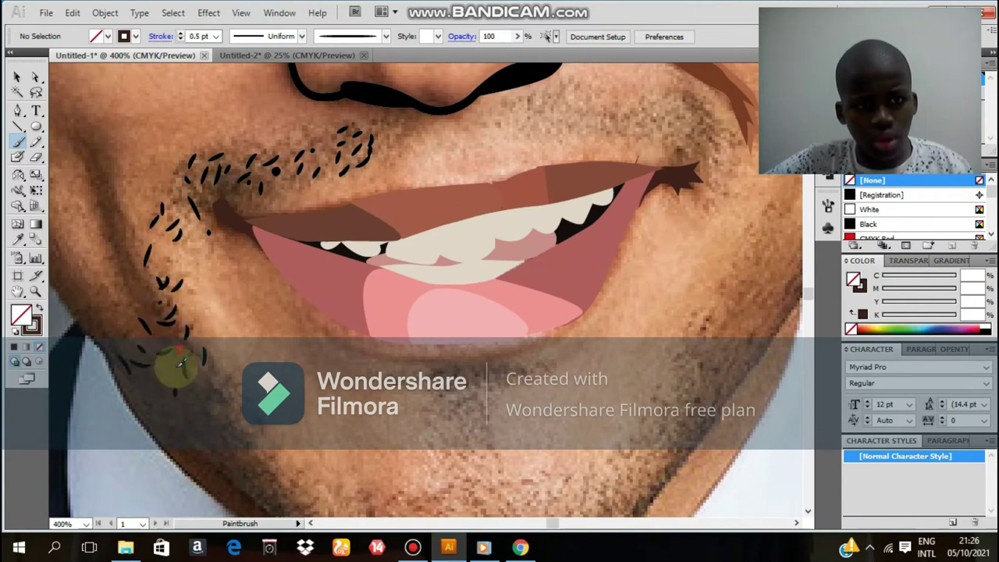
{"action": "scroll", "coordinate": [222, 382], "scroll_direction": "down", "scroll_amount": 3}
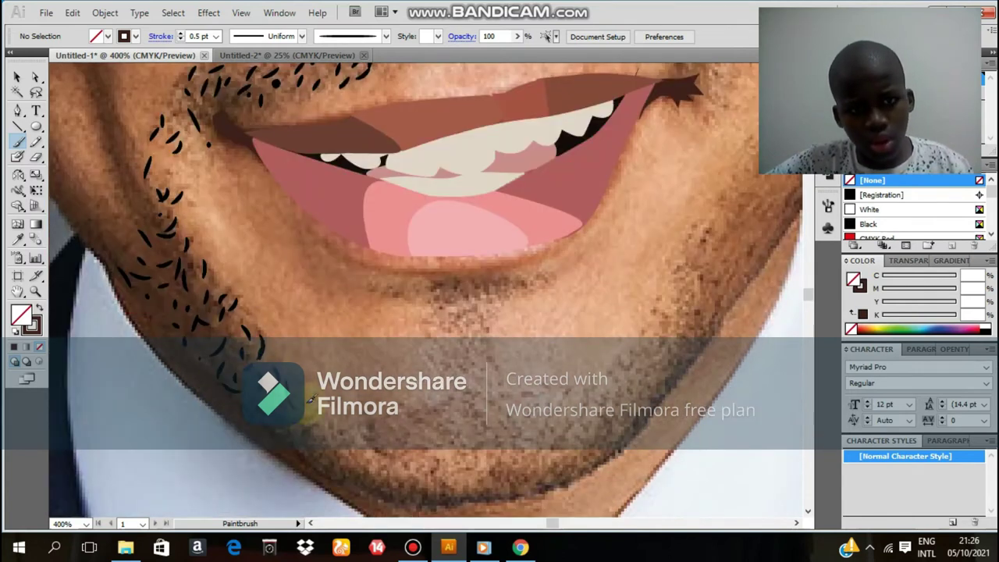
{"action": "mouse_move", "coordinate": [396, 425]}
{"action": "left_mouse_down"}
{"action": "mouse_move", "coordinate": [415, 437]}
{"action": "mouse_move", "coordinate": [367, 473]}
{"action": "mouse_move", "coordinate": [405, 451]}
{"action": "left_mouse_up"}
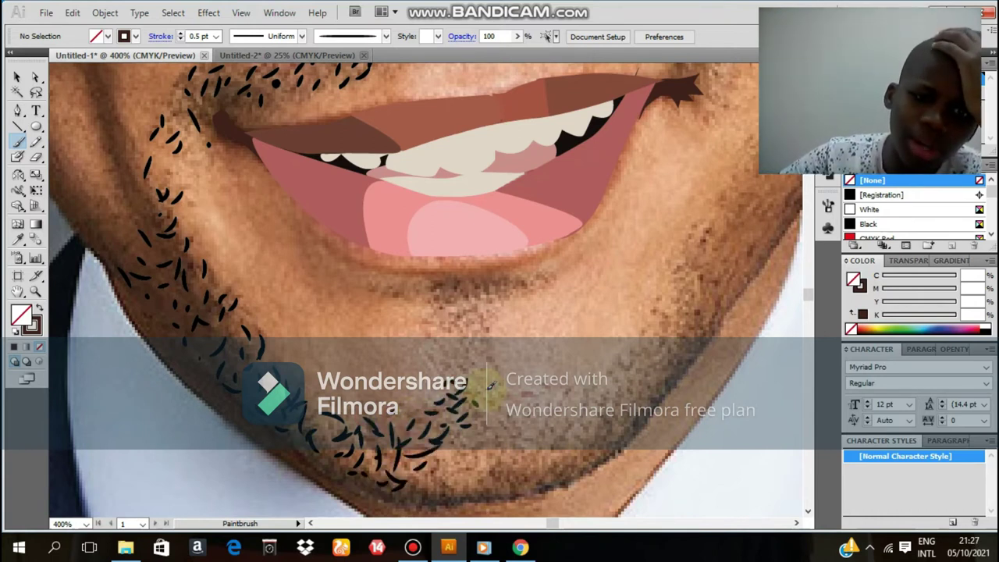
{"action": "left_click_drag", "start_coordinate": [473, 298], "coordinate": [493, 289]}
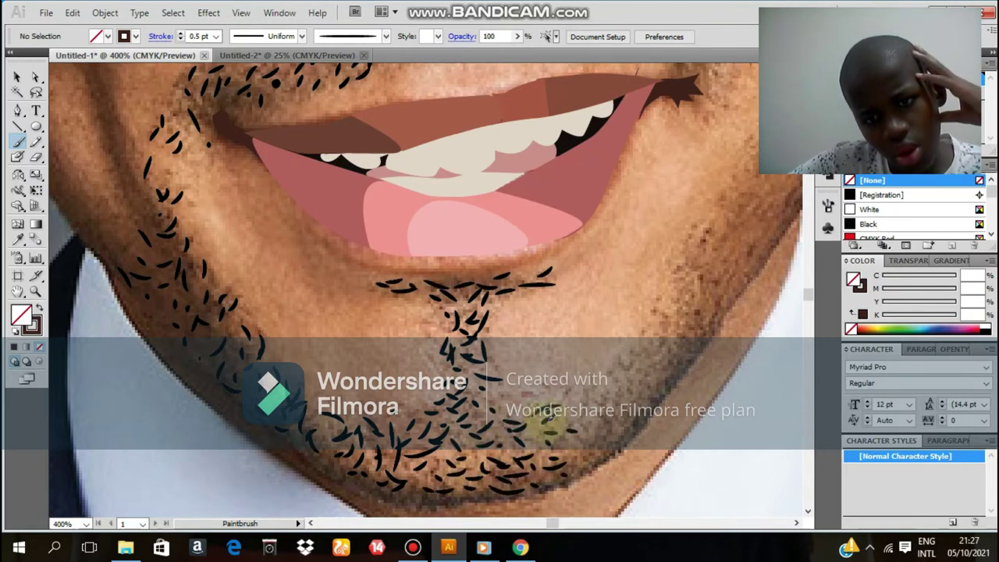
- Add stubble up the right jaw, then bring the left cheek and jaw into view
{"action": "left_click_drag", "start_coordinate": [576, 457], "coordinate": [508, 421]}
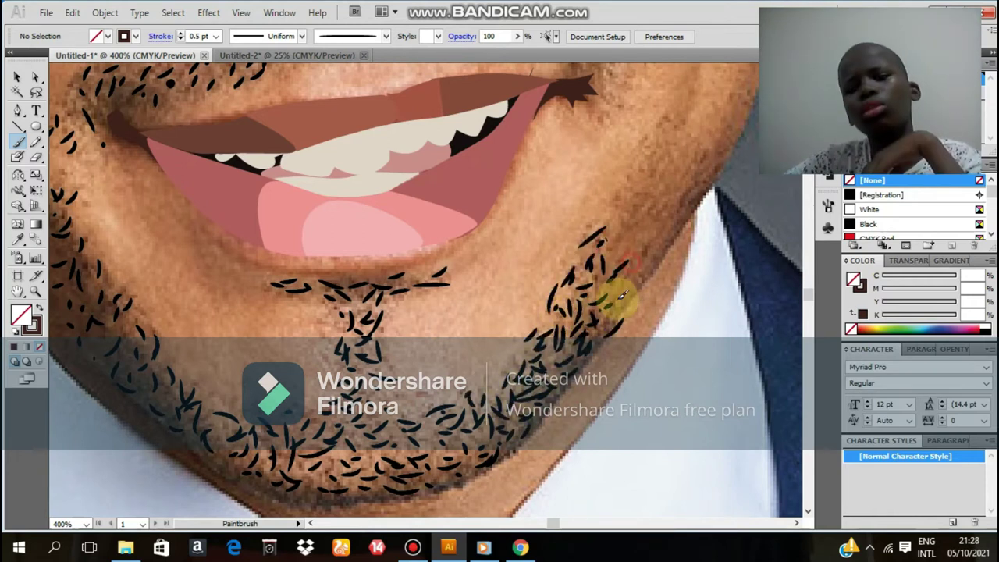
{"action": "scroll", "coordinate": [621, 295], "scroll_direction": "up", "scroll_amount": 3}
{"action": "scroll", "coordinate": [634, 274], "scroll_direction": "up", "scroll_amount": 2}
{"action": "left_click_drag", "start_coordinate": [413, 142], "coordinate": [404, 166]}
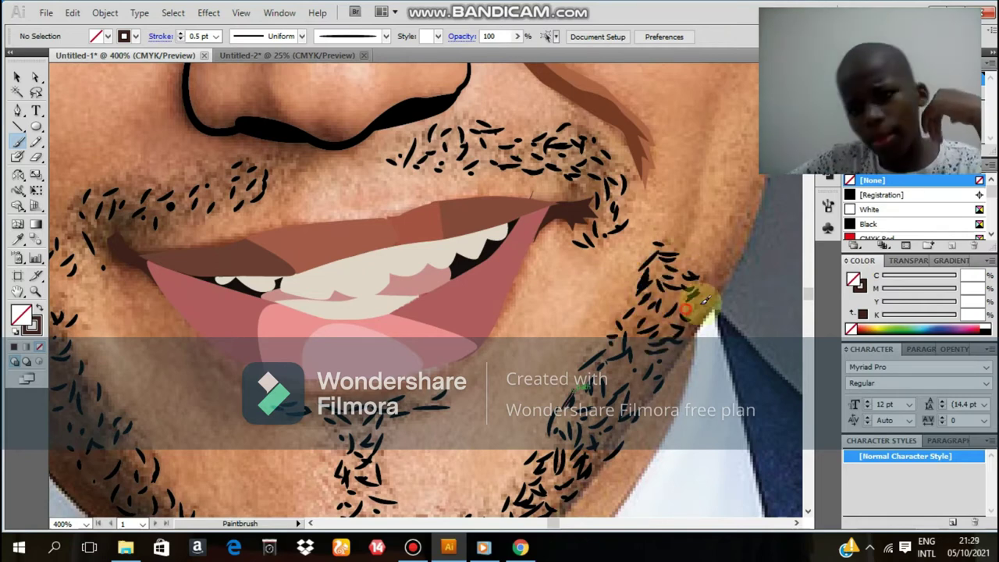
{"action": "scroll", "coordinate": [751, 199], "scroll_direction": "up", "scroll_amount": 4}
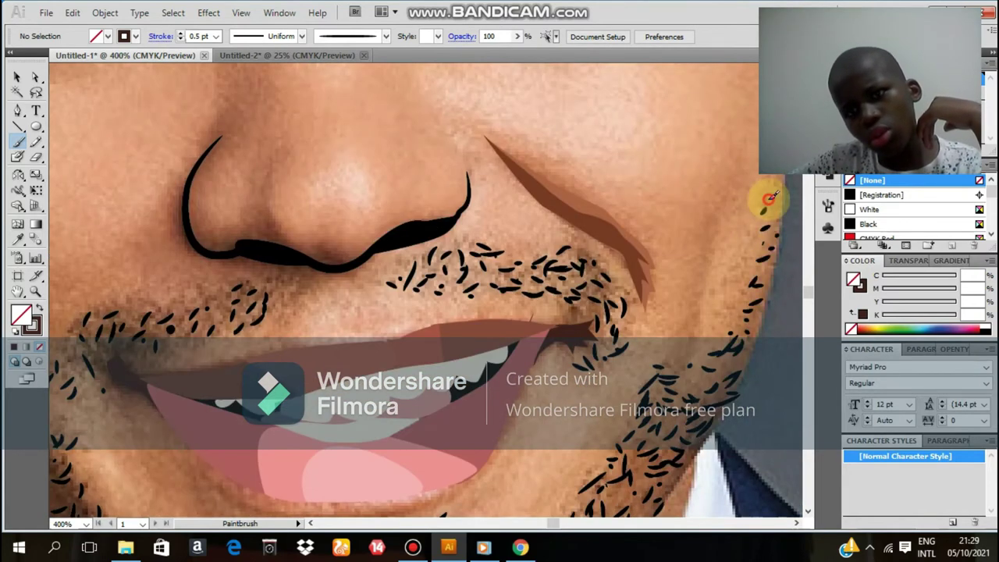
{"action": "scroll", "coordinate": [427, 290], "scroll_direction": "up", "scroll_amount": 2}
{"action": "scroll", "coordinate": [427, 291], "scroll_direction": "down", "scroll_amount": 10}
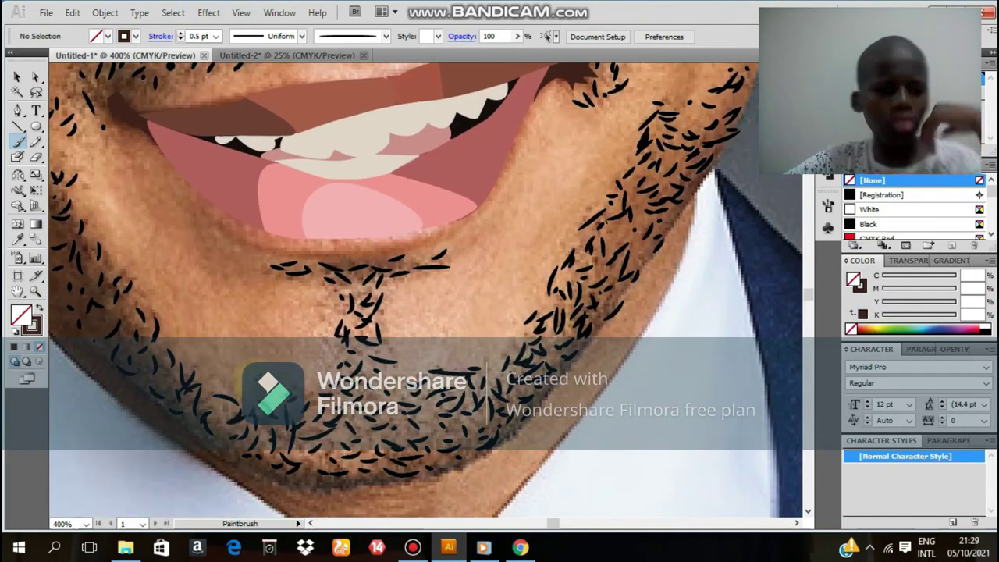
{"action": "left_click_drag", "start_coordinate": [59, 217], "coordinate": [324, 303]}
{"action": "scroll", "coordinate": [249, 201], "scroll_direction": "down", "scroll_amount": 2}
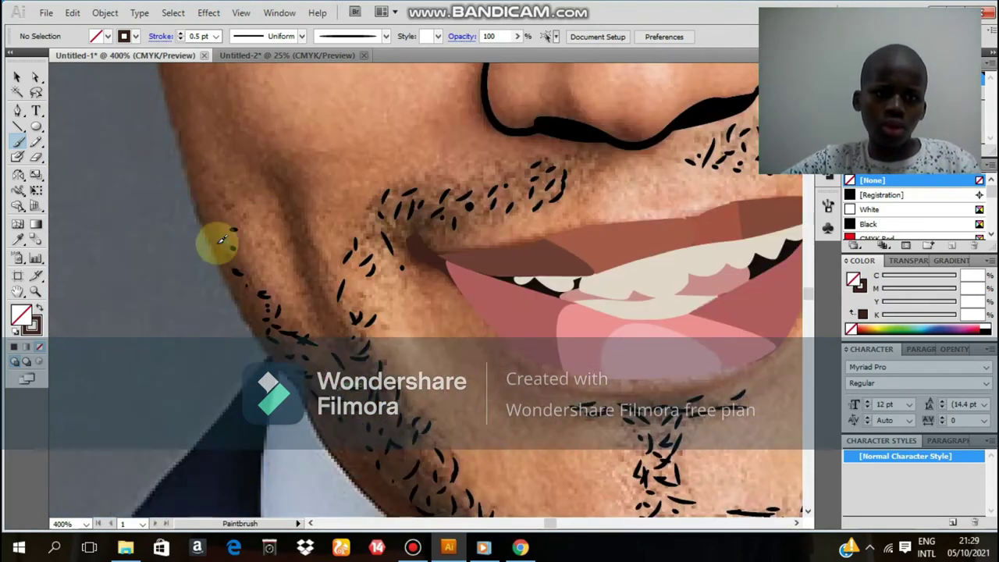
{"action": "scroll", "coordinate": [220, 239], "scroll_direction": "down", "scroll_amount": 4}
{"action": "scroll", "coordinate": [379, 268], "scroll_direction": "up", "scroll_amount": 1}
{"action": "scroll", "coordinate": [211, 249], "scroll_direction": "up", "scroll_amount": 4}
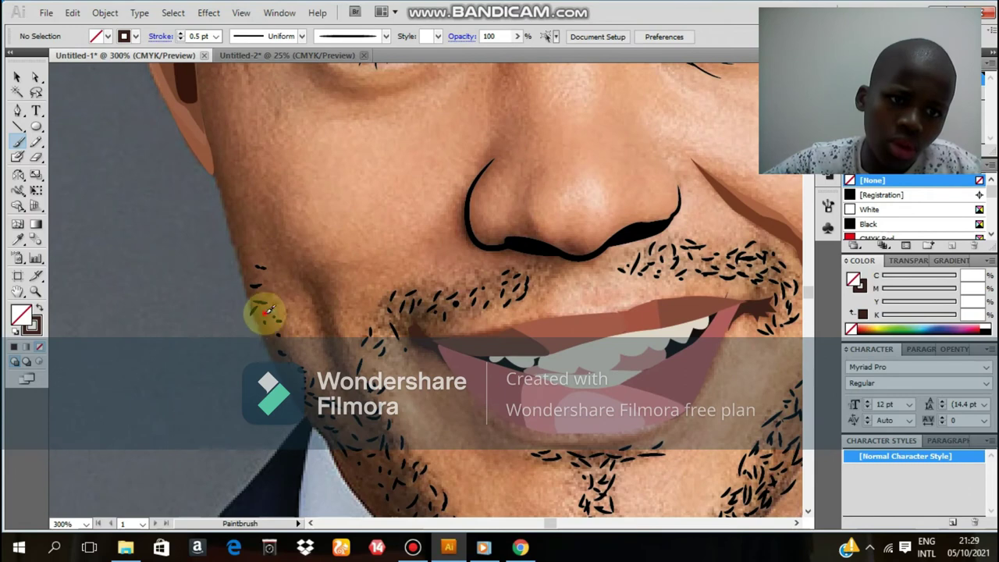
{"action": "scroll", "coordinate": [368, 235], "scroll_direction": "down", "scroll_amount": 3}
{"action": "scroll", "coordinate": [313, 218], "scroll_direction": "up", "scroll_amount": 1}
- Trace a shadow path from below the ear along the jawline and around the chin
{"action": "scroll", "coordinate": [234, 180], "scroll_direction": "up", "scroll_amount": 2}
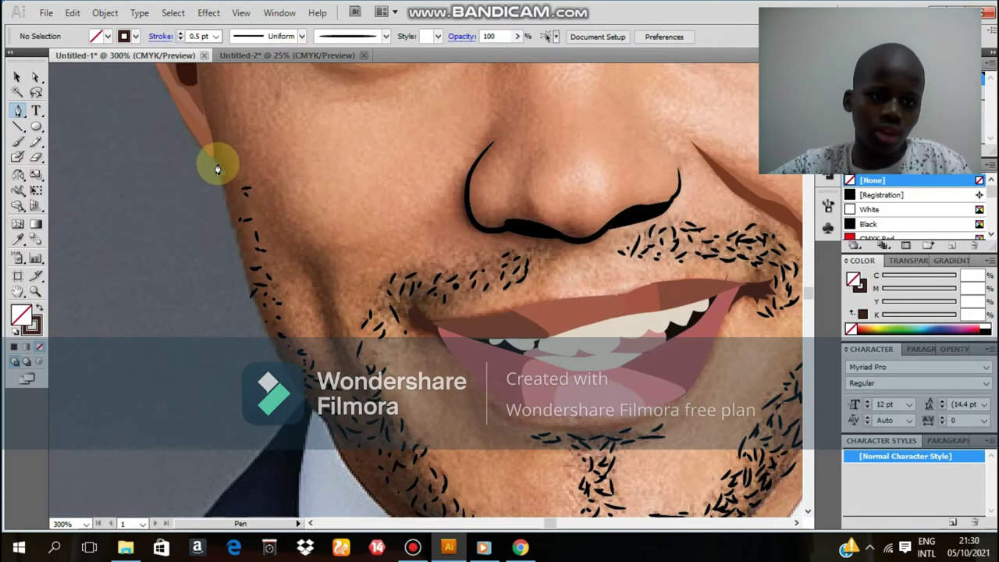
{"action": "key", "text": "p"}
{"action": "left_click", "coordinate": [322, 422]}
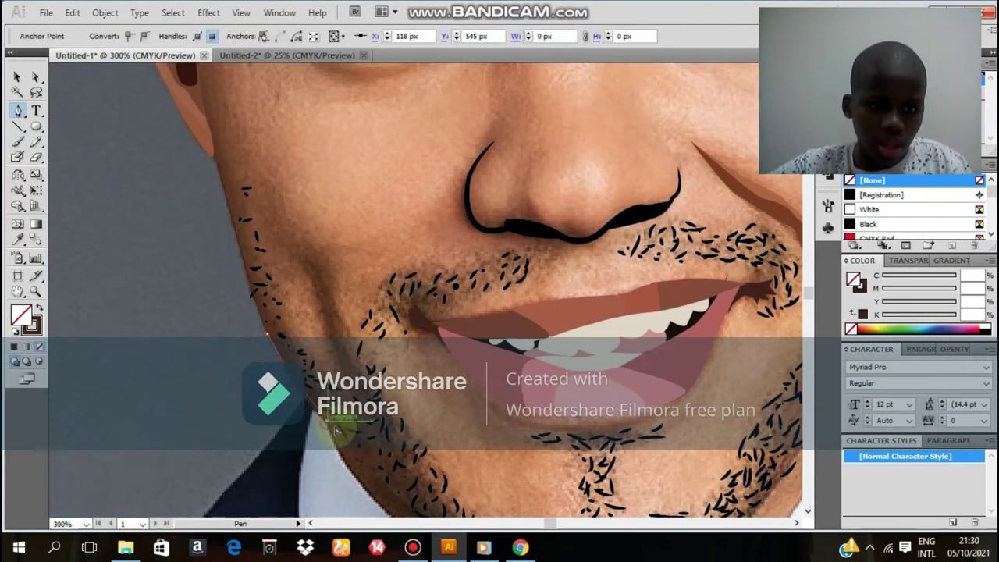
{"action": "scroll", "coordinate": [336, 430], "scroll_direction": "down", "scroll_amount": 1}
{"action": "scroll", "coordinate": [332, 348], "scroll_direction": "down", "scroll_amount": 1}
{"action": "left_click", "coordinate": [475, 426]}
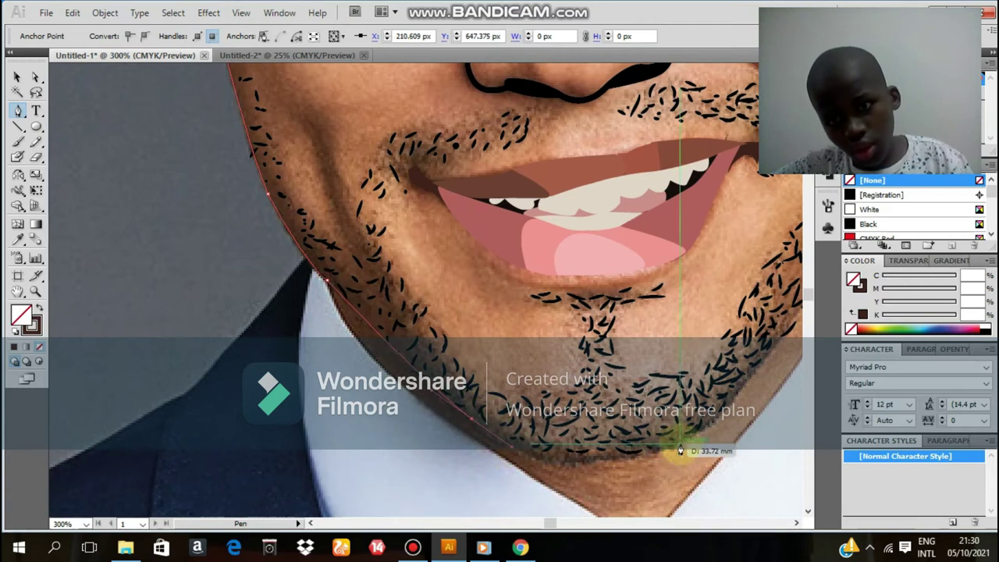
{"action": "scroll", "coordinate": [778, 403], "scroll_direction": "right", "scroll_amount": 2}
{"action": "left_click_drag", "start_coordinate": [652, 344], "coordinate": [631, 352]}
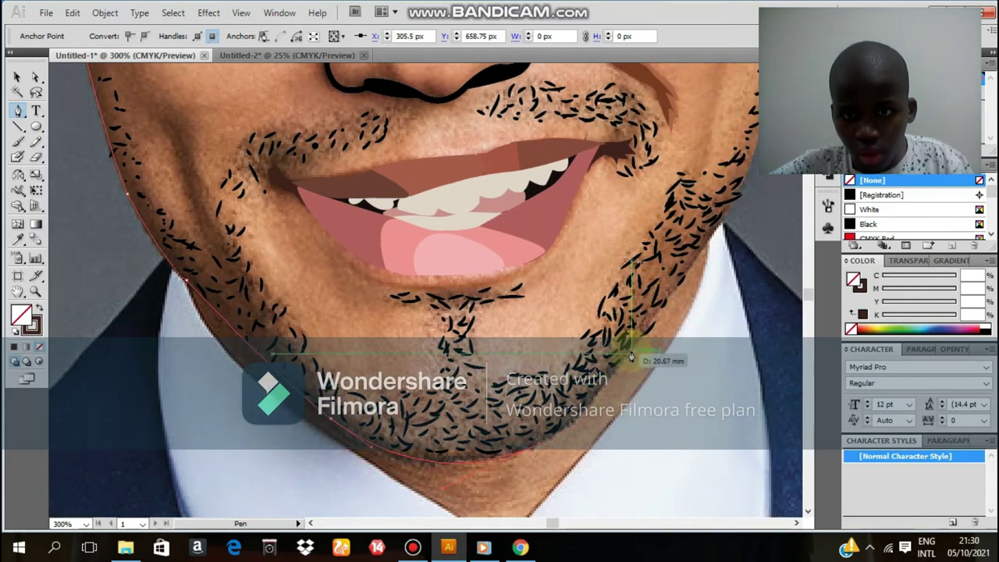
{"action": "mouse_move", "coordinate": [535, 432]}
{"action": "left_mouse_down"}
{"action": "mouse_move", "coordinate": [353, 422]}
{"action": "mouse_move", "coordinate": [268, 346]}
{"action": "mouse_move", "coordinate": [207, 220]}
{"action": "mouse_move", "coordinate": [174, 218]}
{"action": "mouse_move", "coordinate": [147, 192]}
{"action": "mouse_move", "coordinate": [207, 318]}
{"action": "mouse_move", "coordinate": [163, 197]}
{"action": "left_mouse_up"}
- Finish the jaw shadow and fill it with dark brown sampled from the existing shading
{"action": "scroll", "coordinate": [191, 219], "scroll_direction": "up", "scroll_amount": 2}
{"action": "scroll", "coordinate": [163, 198], "scroll_direction": "up", "scroll_amount": 1}
{"action": "left_click_drag", "start_coordinate": [152, 278], "coordinate": [112, 183]}
{"action": "scroll", "coordinate": [104, 151], "scroll_direction": "up", "scroll_amount": 2}
{"action": "scroll", "coordinate": [101, 199], "scroll_direction": "up", "scroll_amount": 1}
{"action": "scroll", "coordinate": [101, 200], "scroll_direction": "down", "scroll_amount": 1}
{"action": "scroll", "coordinate": [101, 200], "scroll_direction": "left", "scroll_amount": 2}
{"action": "scroll", "coordinate": [206, 170], "scroll_direction": "down", "scroll_amount": 1}
{"action": "scroll", "coordinate": [223, 257], "scroll_direction": "down", "scroll_amount": 1}
{"action": "scroll", "coordinate": [300, 260], "scroll_direction": "down", "scroll_amount": 2}
{"action": "key", "text": "i"}
{"action": "left_click", "coordinate": [356, 262]}
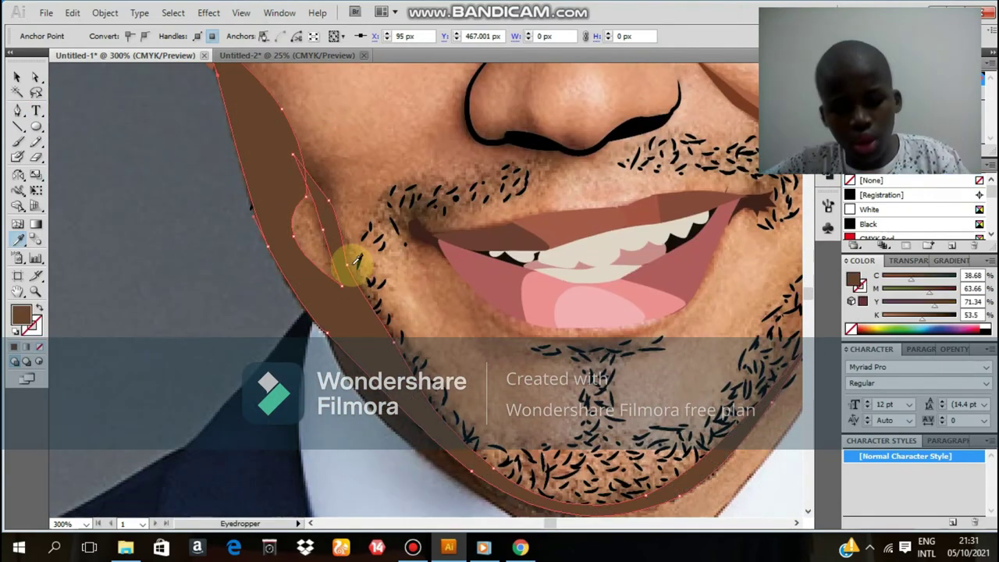
{"action": "left_click", "coordinate": [421, 417]}
- Begin a no-fill shadow outline from the eye corner along the ear and face side
{"action": "key", "text": "v"}
{"action": "key", "text": "ctrl+shift+a"}
{"action": "scroll", "coordinate": [242, 254], "scroll_direction": "up", "scroll_amount": 5}
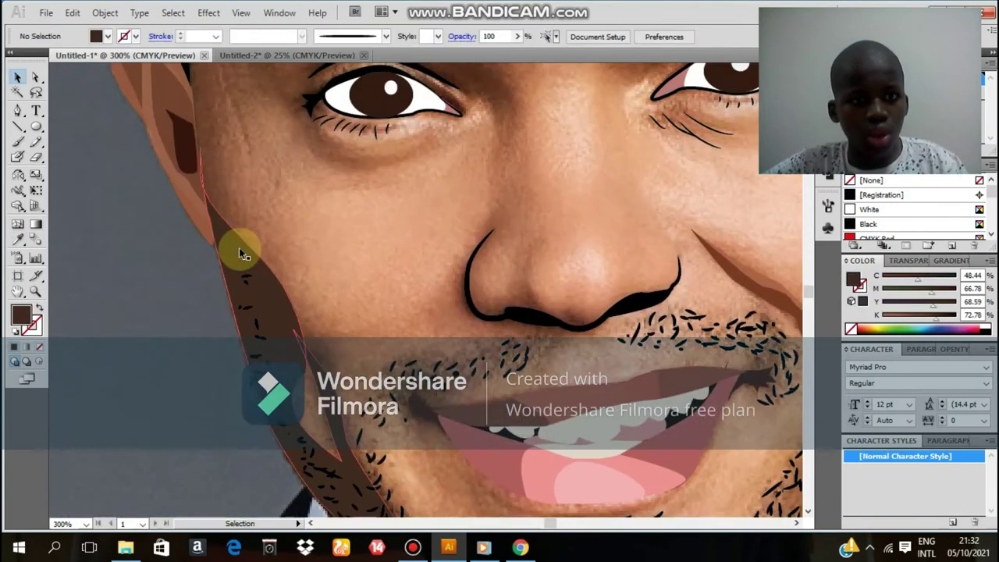
{"action": "scroll", "coordinate": [495, 146], "scroll_direction": "up", "scroll_amount": 2}
{"action": "left_click_drag", "start_coordinate": [481, 169], "coordinate": [513, 141]}
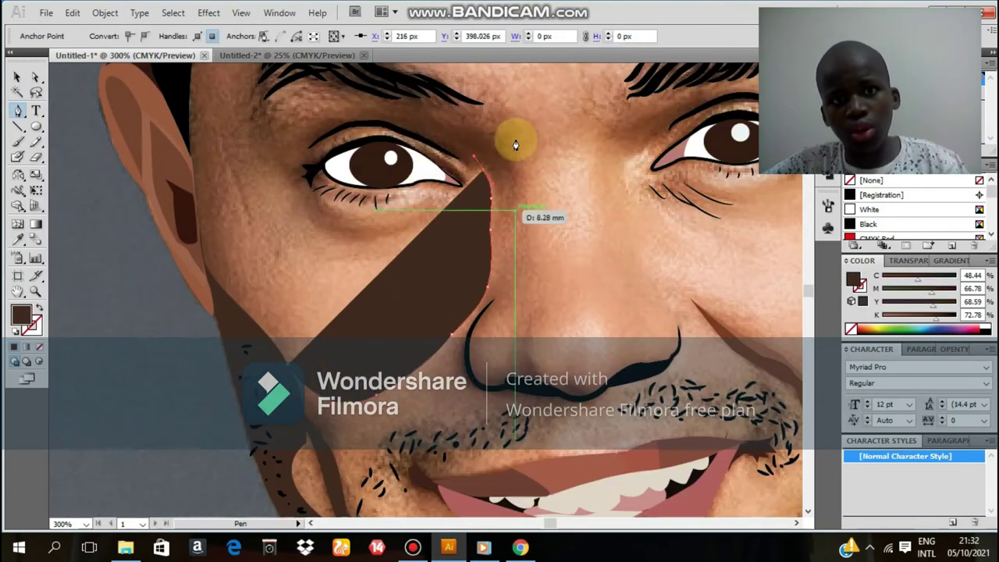
{"action": "left_click", "coordinate": [360, 122]}
{"action": "left_click", "coordinate": [317, 166]}
{"action": "key", "text": "slash"}
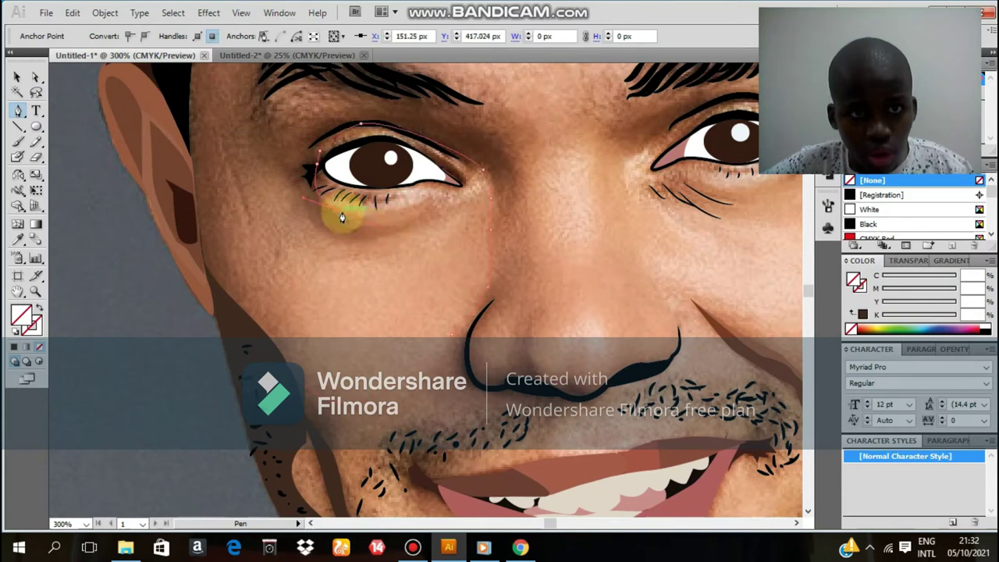
{"action": "left_click_drag", "start_coordinate": [244, 315], "coordinate": [257, 324]}
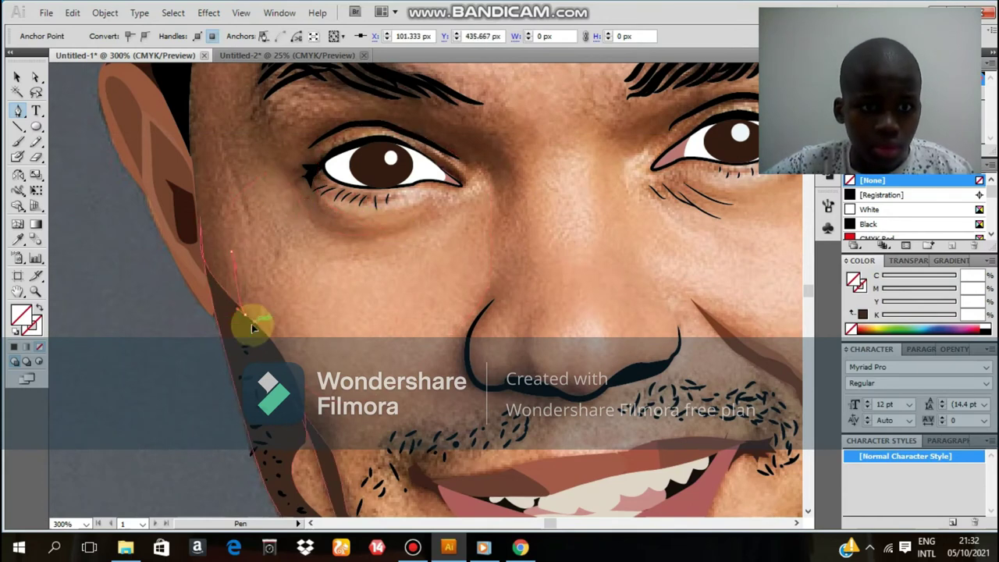
{"action": "left_click", "coordinate": [192, 218]}
- Extend the shadow outline up the temple, past the eyebrow, and around the nose toward the mouth
{"action": "scroll", "coordinate": [195, 189], "scroll_direction": "up", "scroll_amount": 2}
{"action": "left_click", "coordinate": [210, 159]}
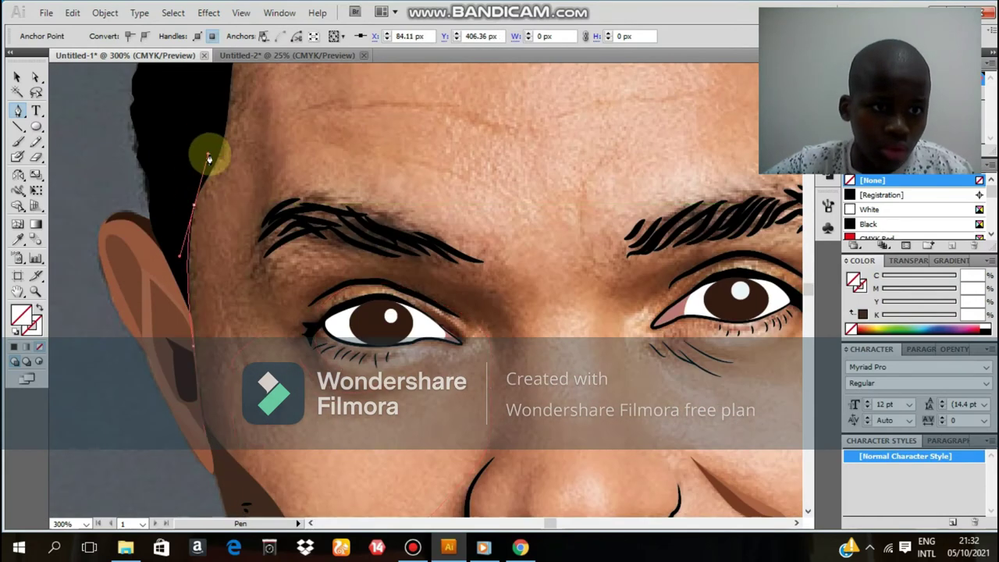
{"action": "scroll", "coordinate": [235, 159], "scroll_direction": "up", "scroll_amount": 2}
{"action": "scroll", "coordinate": [266, 137], "scroll_direction": "down", "scroll_amount": 2}
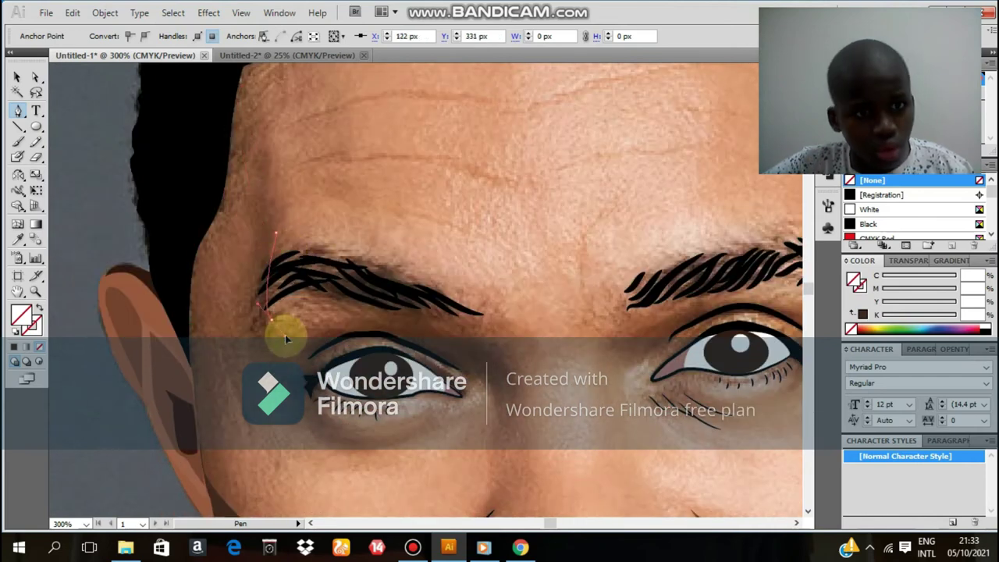
{"action": "left_click_drag", "start_coordinate": [313, 310], "coordinate": [430, 293]}
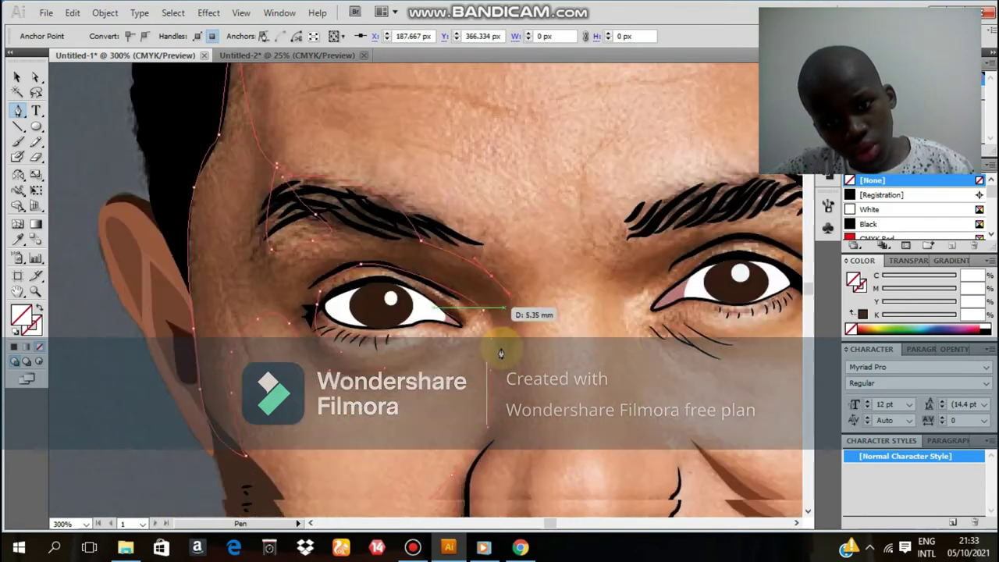
{"action": "scroll", "coordinate": [520, 274], "scroll_direction": "down", "scroll_amount": 4}
{"action": "scroll", "coordinate": [424, 273], "scroll_direction": "down", "scroll_amount": 3}
{"action": "left_click", "coordinate": [504, 222]}
{"action": "left_click", "coordinate": [468, 293]}
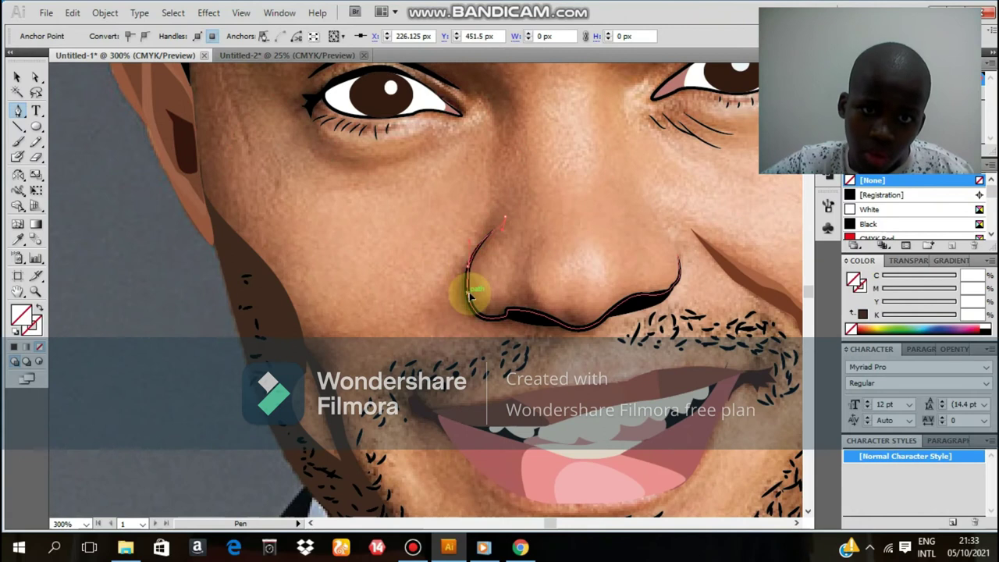
{"action": "scroll", "coordinate": [468, 294], "scroll_direction": "down", "scroll_amount": 3}
{"action": "left_click_drag", "start_coordinate": [491, 211], "coordinate": [515, 209]}
{"action": "left_click_drag", "start_coordinate": [558, 256], "coordinate": [484, 263]}
{"action": "left_click_drag", "start_coordinate": [548, 266], "coordinate": [471, 281]}
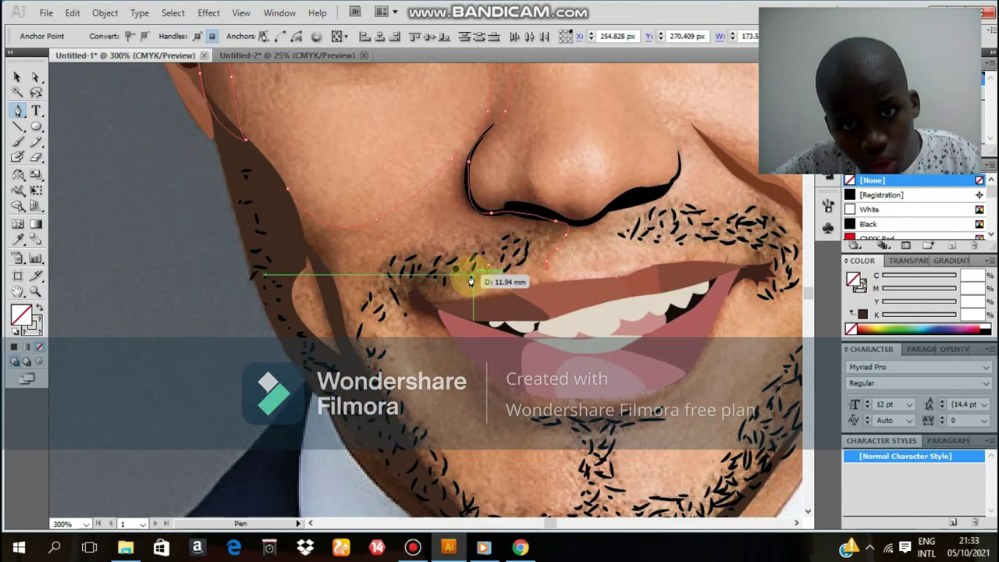
- Curve the outline down the jawline and fill the shadow with sampled dark brown
{"action": "left_click_drag", "start_coordinate": [420, 310], "coordinate": [445, 430]}
{"action": "scroll", "coordinate": [446, 430], "scroll_direction": "down", "scroll_amount": 2}
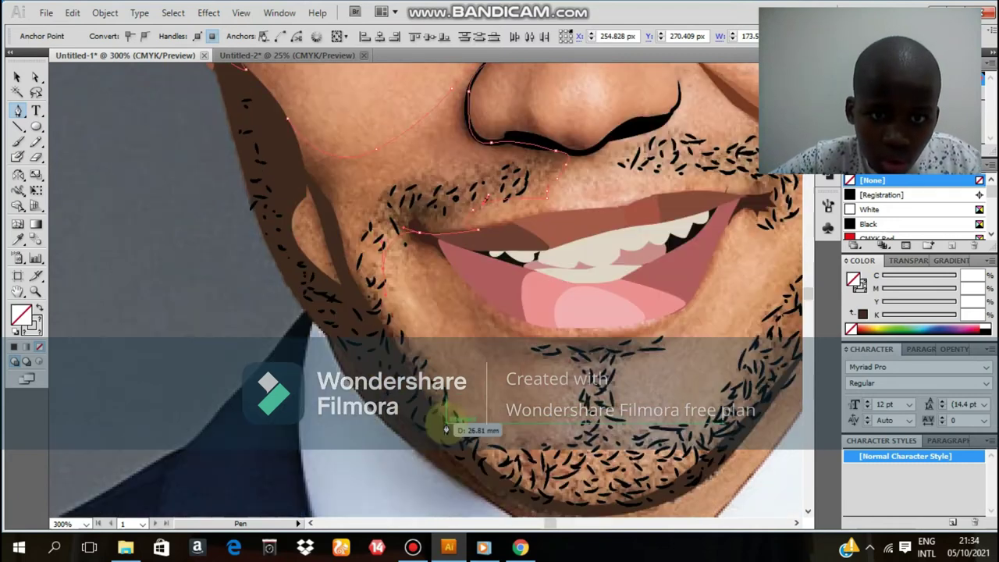
{"action": "mouse_move", "coordinate": [473, 469]}
{"action": "left_mouse_down"}
{"action": "mouse_move", "coordinate": [553, 513]}
{"action": "mouse_move", "coordinate": [600, 416]}
{"action": "left_mouse_up"}
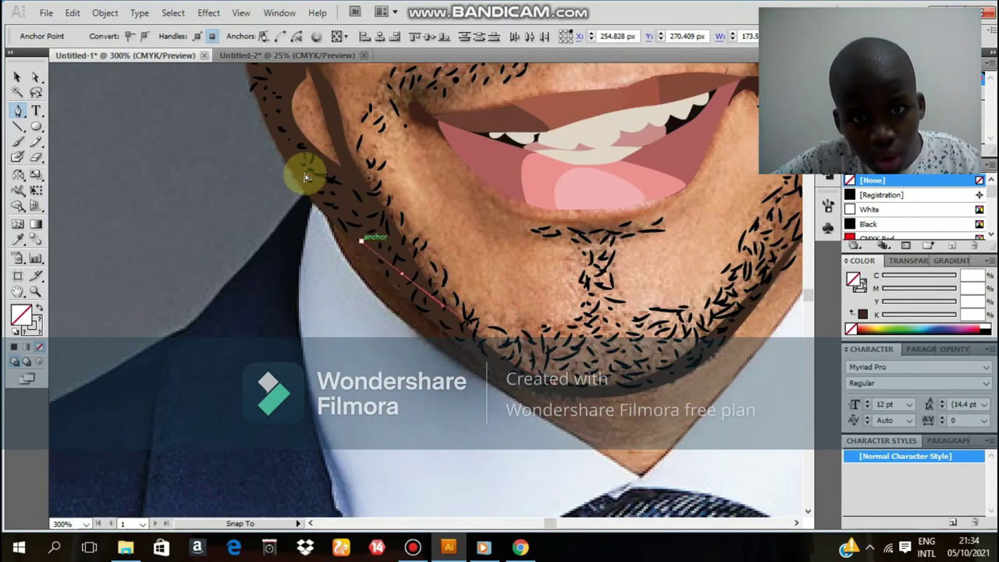
{"action": "left_click_drag", "start_coordinate": [361, 239], "coordinate": [298, 217]}
{"action": "scroll", "coordinate": [298, 217], "scroll_direction": "up", "scroll_amount": 1}
{"action": "scroll", "coordinate": [335, 160], "scroll_direction": "up", "scroll_amount": 1}
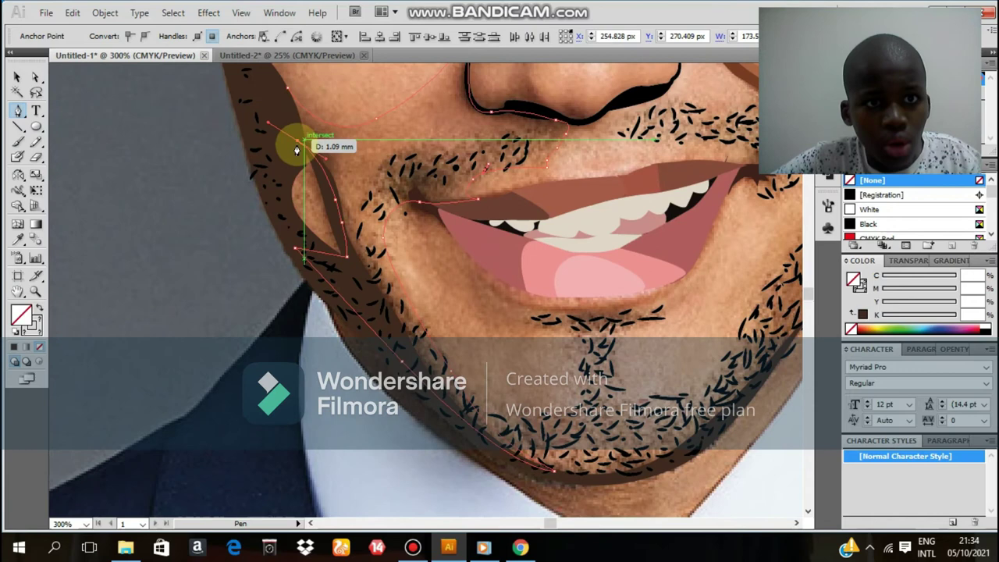
{"action": "scroll", "coordinate": [292, 145], "scroll_direction": "up", "scroll_amount": 4}
{"action": "scroll", "coordinate": [283, 250], "scroll_direction": "up", "scroll_amount": 3}
{"action": "key", "text": "i"}
{"action": "scroll", "coordinate": [312, 206], "scroll_direction": "down", "scroll_amount": 1}
{"action": "key", "text": "v"}
{"action": "key", "text": "i"}
{"action": "left_click", "coordinate": [424, 323]}
- Start a new shading path near the mouth with fill and stroke swapped
{"action": "key", "text": "v"}
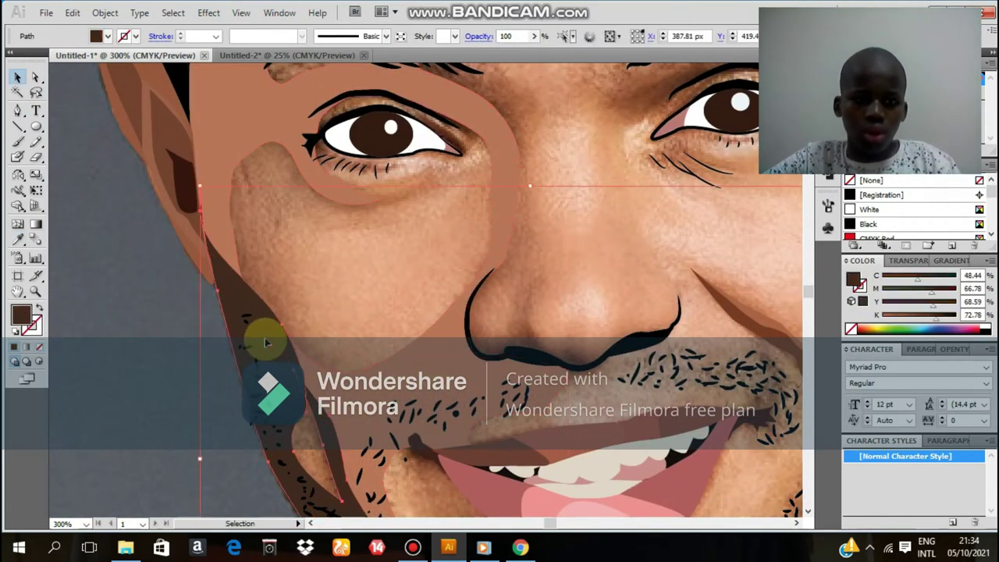
{"action": "scroll", "coordinate": [347, 266], "scroll_direction": "down", "scroll_amount": 1}
{"action": "scroll", "coordinate": [348, 265], "scroll_direction": "down", "scroll_amount": 8}
{"action": "scroll", "coordinate": [500, 251], "scroll_direction": "down", "scroll_amount": 2}
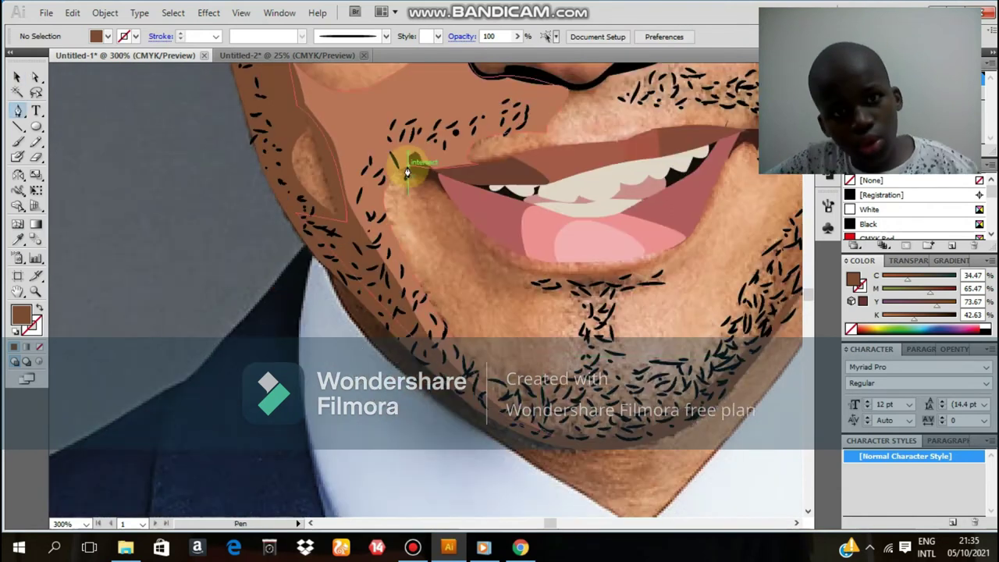
{"action": "key", "text": "p"}
{"action": "key", "text": "shift+x"}
{"action": "left_click", "coordinate": [602, 446]}
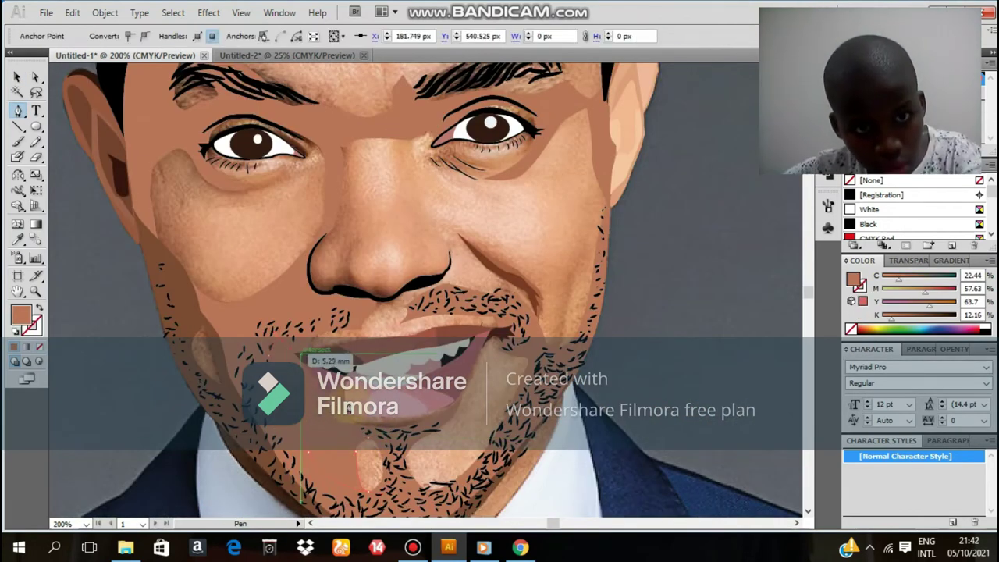
- Fill the chin shape with a light skin tone, sampling several tones from chin, ear and cheek
{"action": "key", "text": "slash"}
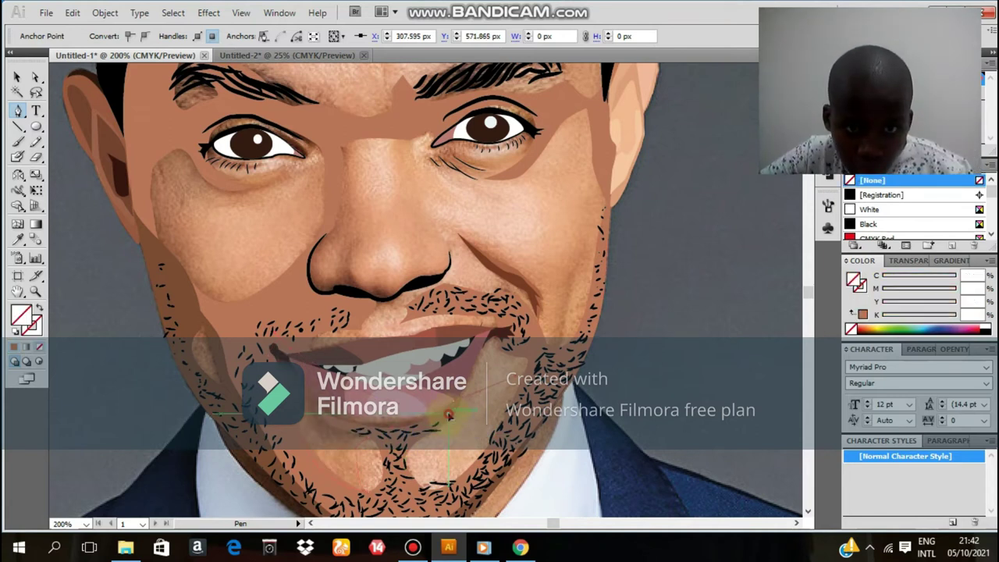
{"action": "key", "text": "i"}
{"action": "left_click", "coordinate": [339, 415]}
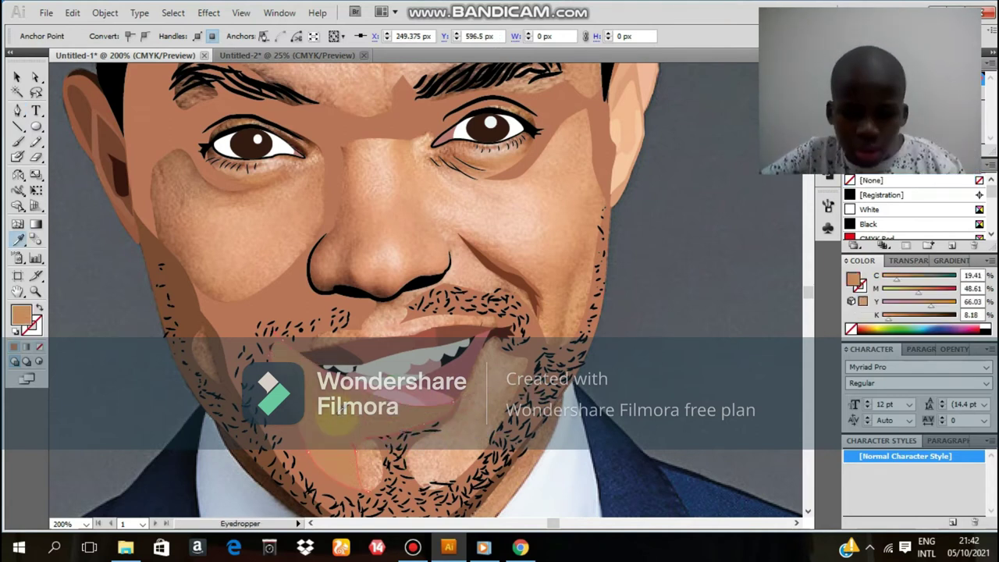
{"action": "left_click", "coordinate": [323, 446]}
{"action": "left_click", "coordinate": [367, 471]}
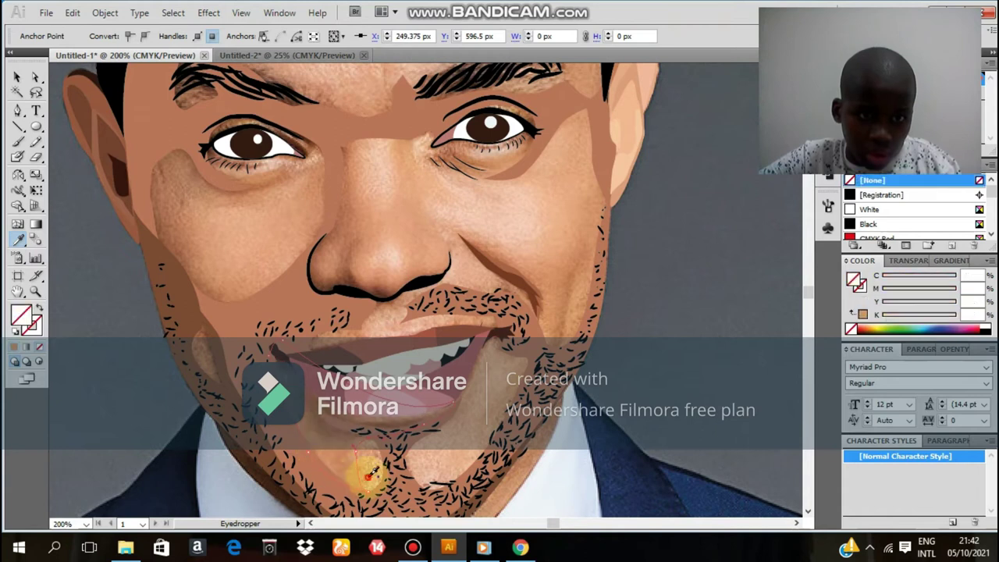
{"action": "left_click", "coordinate": [369, 470]}
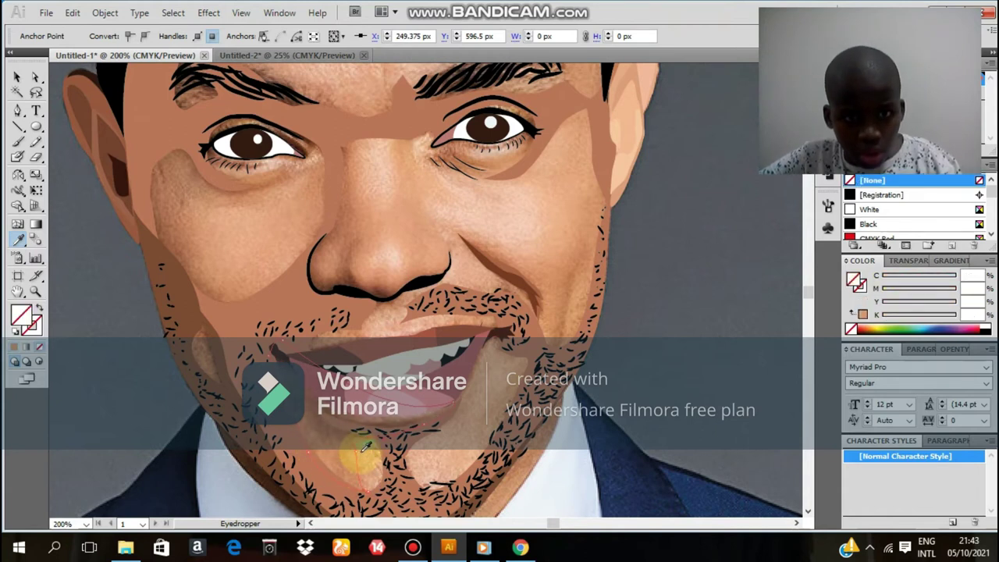
{"action": "left_click", "coordinate": [622, 85]}
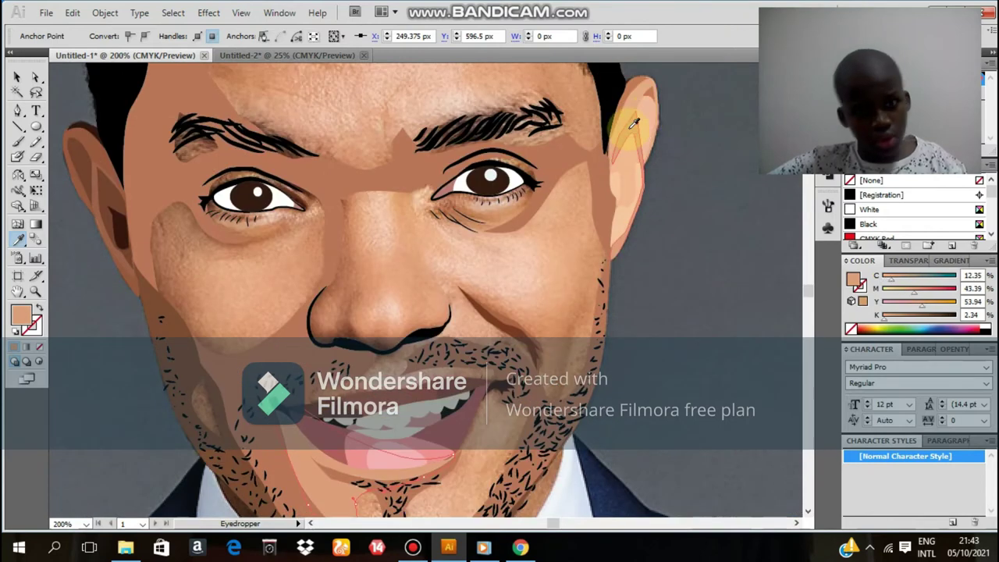
{"action": "scroll", "coordinate": [243, 182], "scroll_direction": "down", "scroll_amount": 3}
{"action": "left_click", "coordinate": [243, 183]}
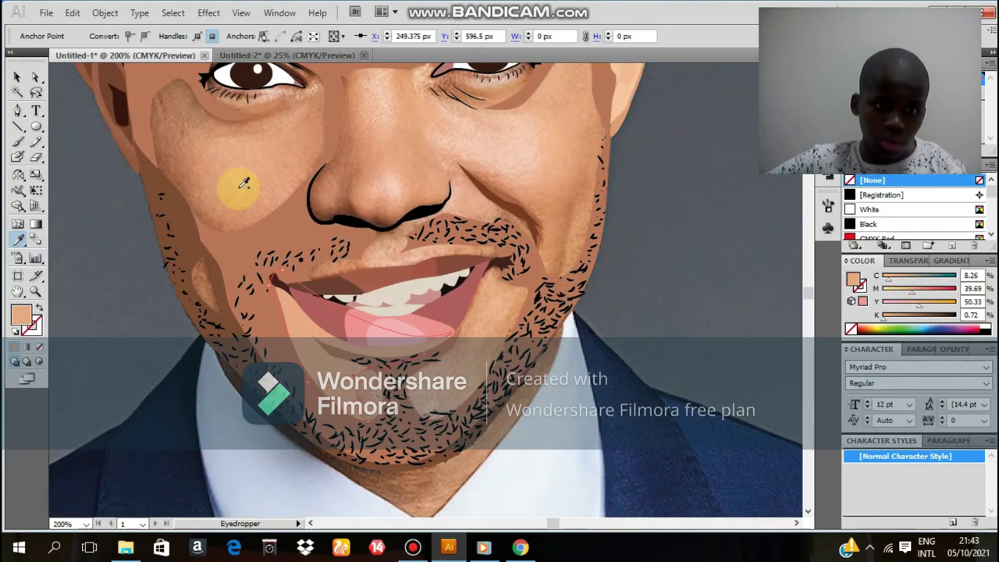
- Draw a light cheek highlight shape curving from the cheek up toward the eye
{"action": "key", "text": "p"}
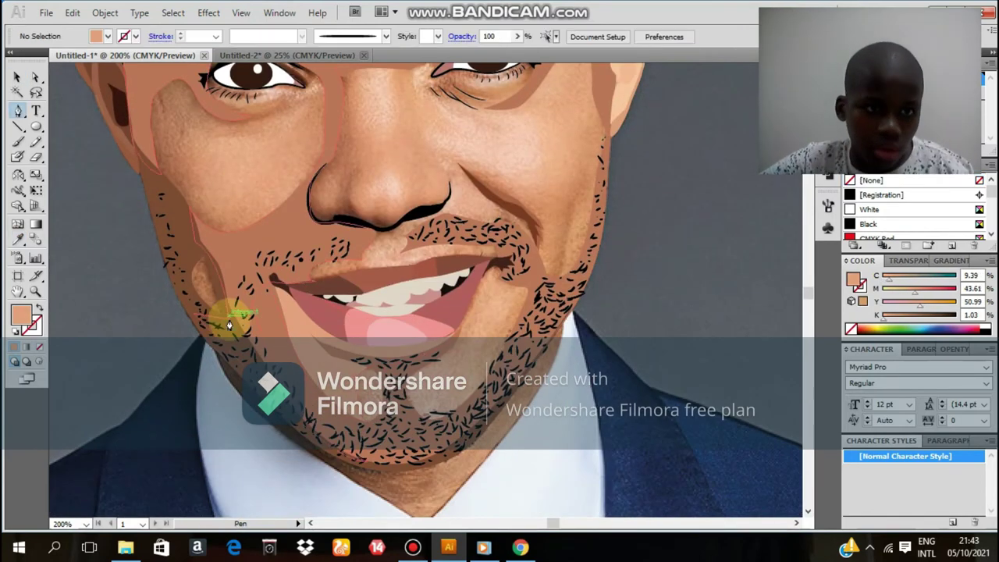
{"action": "left_click", "coordinate": [191, 246]}
{"action": "left_click", "coordinate": [192, 234]}
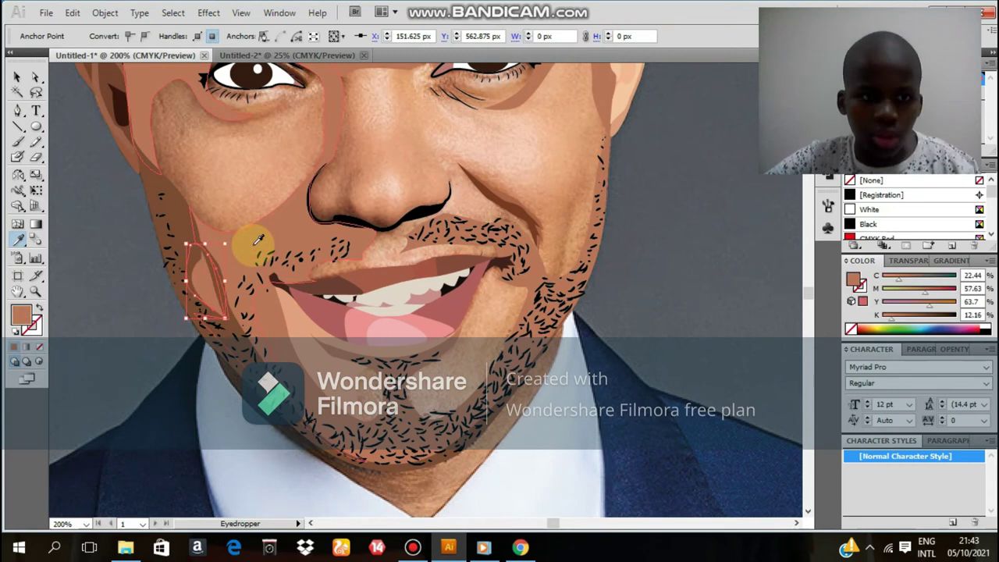
{"action": "scroll", "coordinate": [189, 231], "scroll_direction": "up", "scroll_amount": 2}
{"action": "left_click_drag", "start_coordinate": [253, 171], "coordinate": [234, 191]}
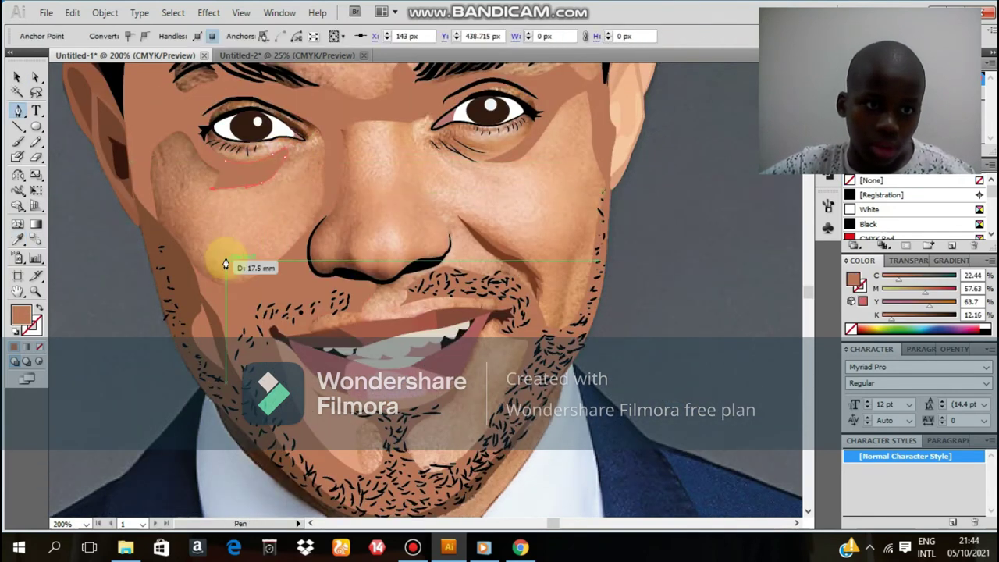
{"action": "left_click", "coordinate": [296, 240]}
{"action": "left_click", "coordinate": [224, 259]}
{"action": "left_click", "coordinate": [152, 215]}
{"action": "left_click", "coordinate": [143, 143]}
{"action": "left_click", "coordinate": [156, 196]}
- Start new shading paths below the eyebrow and on the chin, curved along the jaw
{"action": "scroll", "coordinate": [261, 143], "scroll_direction": "up", "scroll_amount": 3}
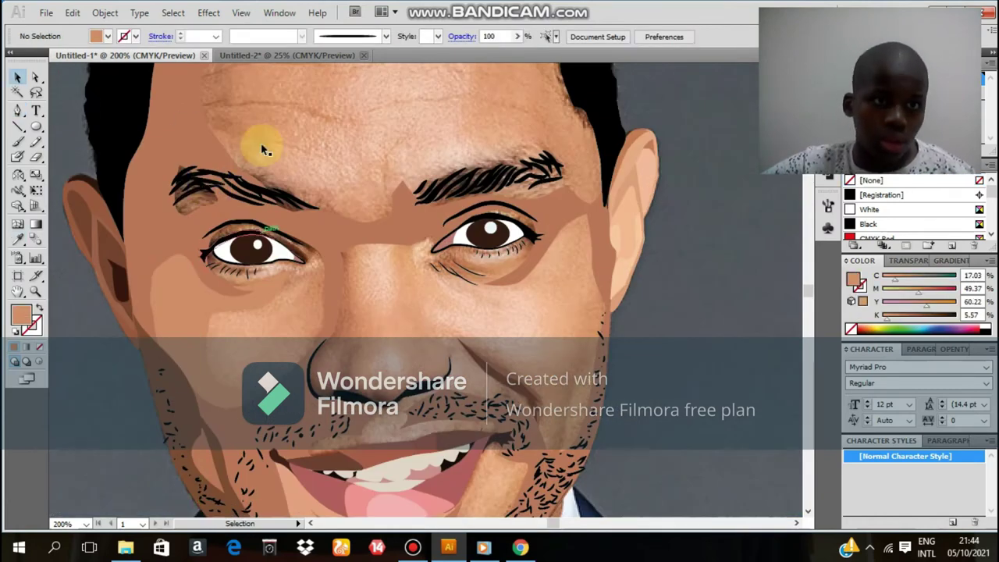
{"action": "left_click", "coordinate": [176, 223]}
{"action": "left_click", "coordinate": [232, 207]}
{"action": "scroll", "coordinate": [286, 144], "scroll_direction": "down", "scroll_amount": 2}
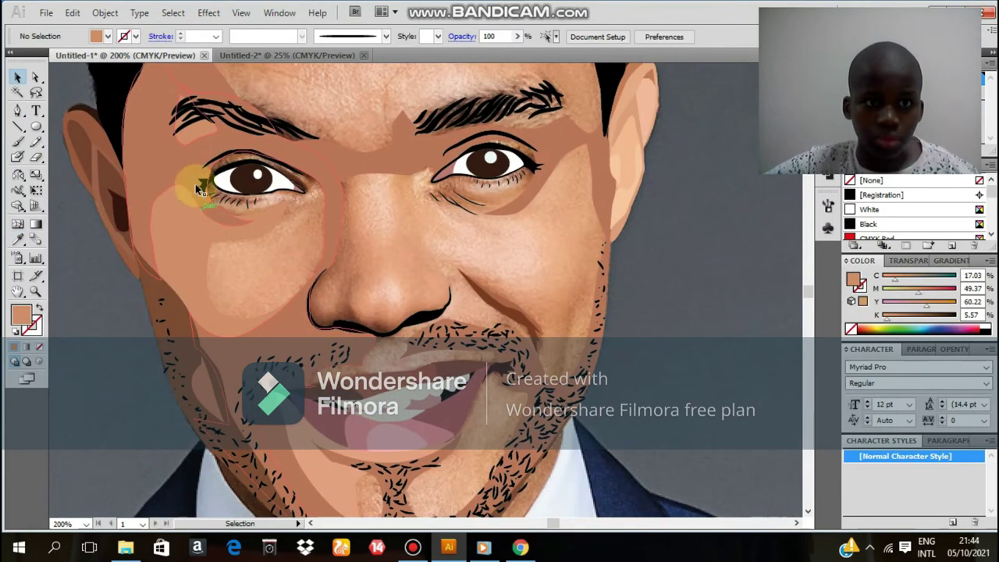
{"action": "scroll", "coordinate": [631, 283], "scroll_direction": "down", "scroll_amount": 3}
{"action": "scroll", "coordinate": [486, 297], "scroll_direction": "down", "scroll_amount": 1}
{"action": "left_click", "coordinate": [475, 316]}
{"action": "left_click", "coordinate": [446, 297]}
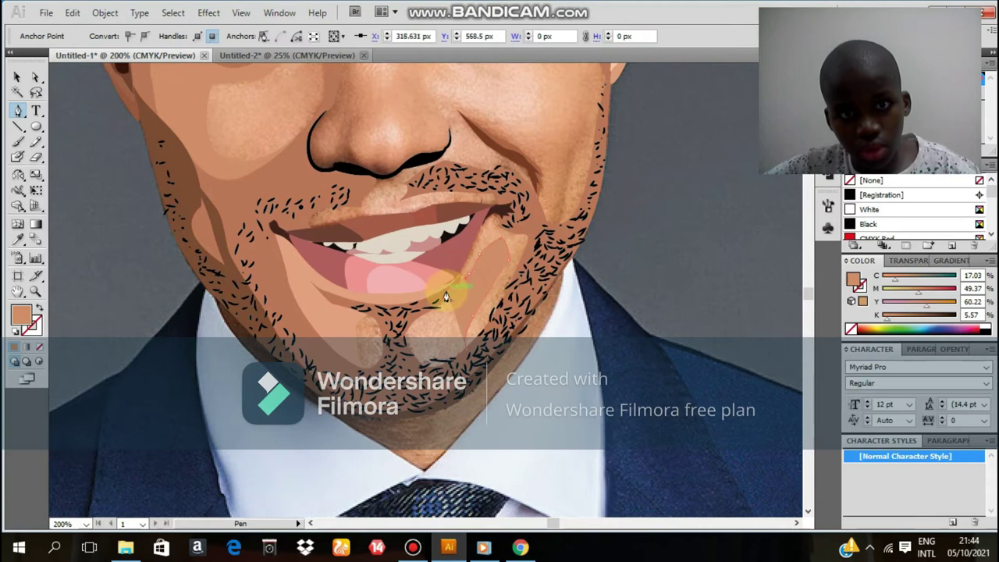
{"action": "left_click_drag", "start_coordinate": [495, 216], "coordinate": [467, 353]}
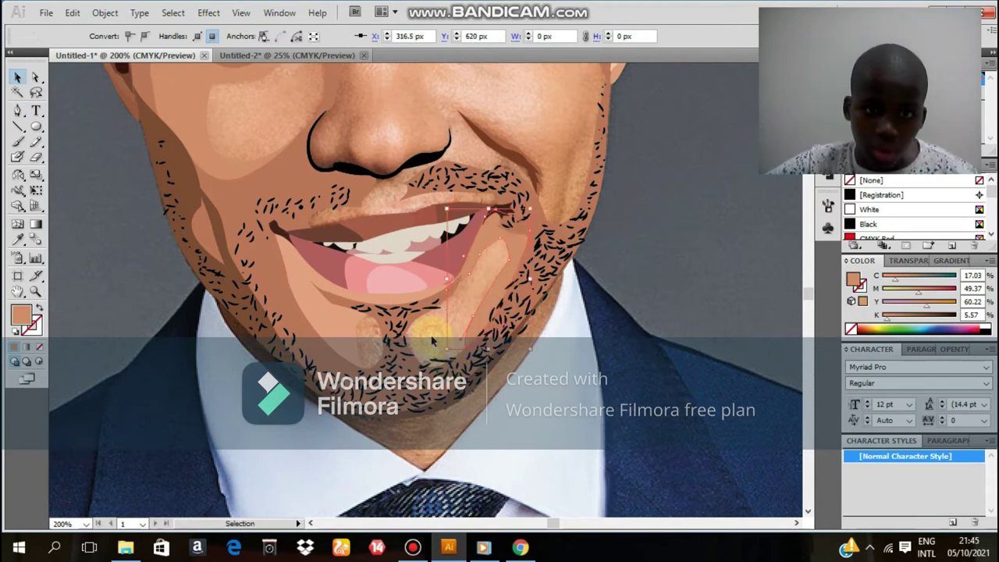
{"action": "scroll", "coordinate": [359, 203], "scroll_direction": "down", "scroll_amount": 3}
{"action": "scroll", "coordinate": [330, 256], "scroll_direction": "up", "scroll_amount": 1}
{"action": "scroll", "coordinate": [234, 260], "scroll_direction": "up", "scroll_amount": 2}
- Start a shadow shape on the nostril outline and sample a darker brown from the artwork
{"action": "scroll", "coordinate": [212, 310], "scroll_direction": "up", "scroll_amount": 1}
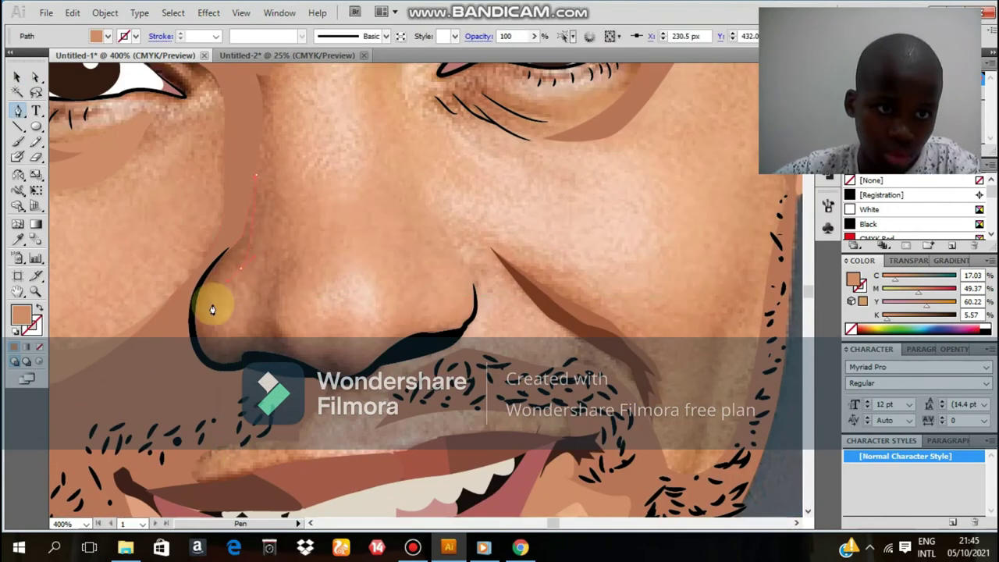
{"action": "left_click", "coordinate": [211, 310]}
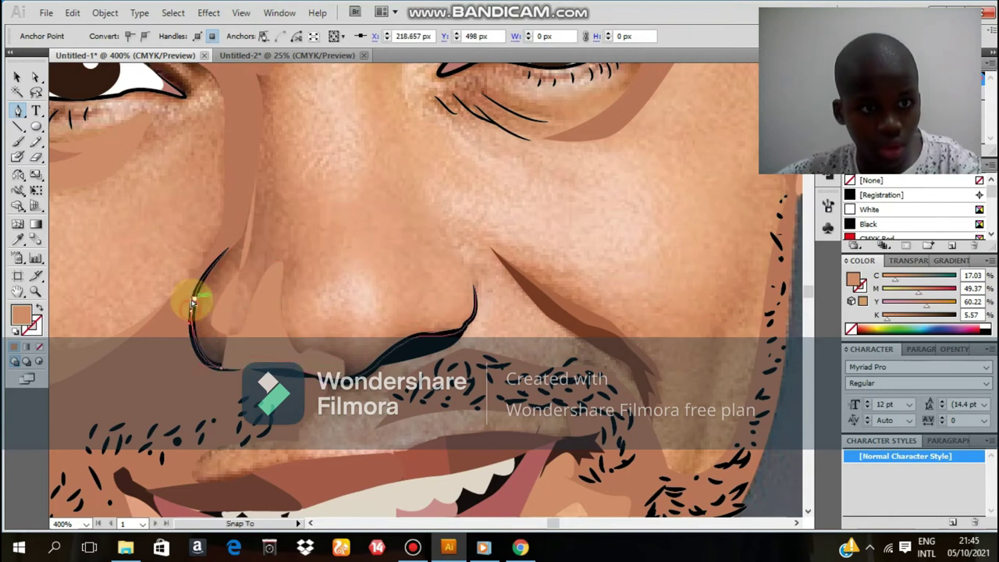
{"action": "scroll", "coordinate": [194, 304], "scroll_direction": "down", "scroll_amount": 2}
{"action": "key", "text": "i"}
{"action": "left_click", "coordinate": [206, 338]}
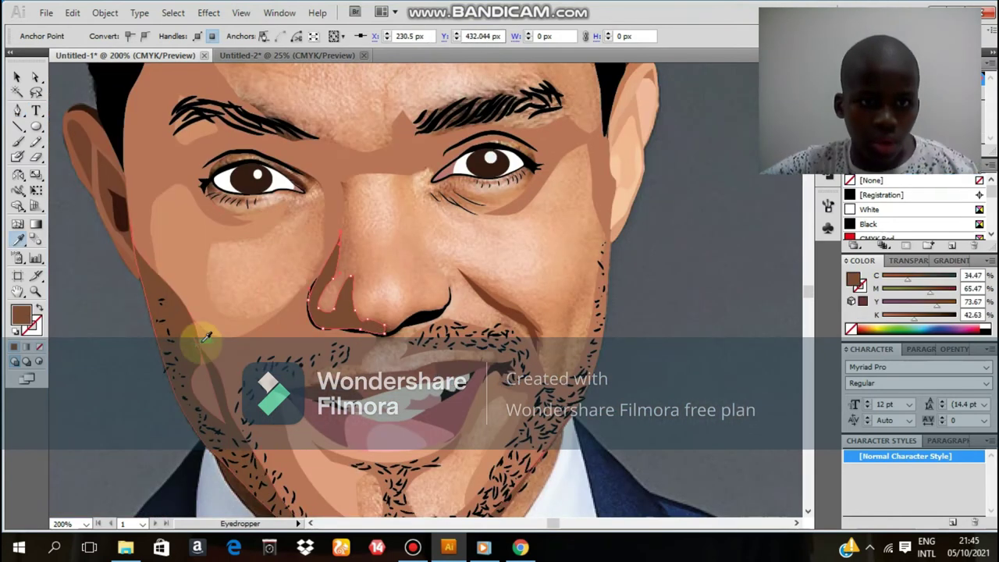
{"action": "key", "text": "p"}
- Trace the shadow shape's points along the nostril
{"action": "scroll", "coordinate": [367, 207], "scroll_direction": "down", "scroll_amount": 1}
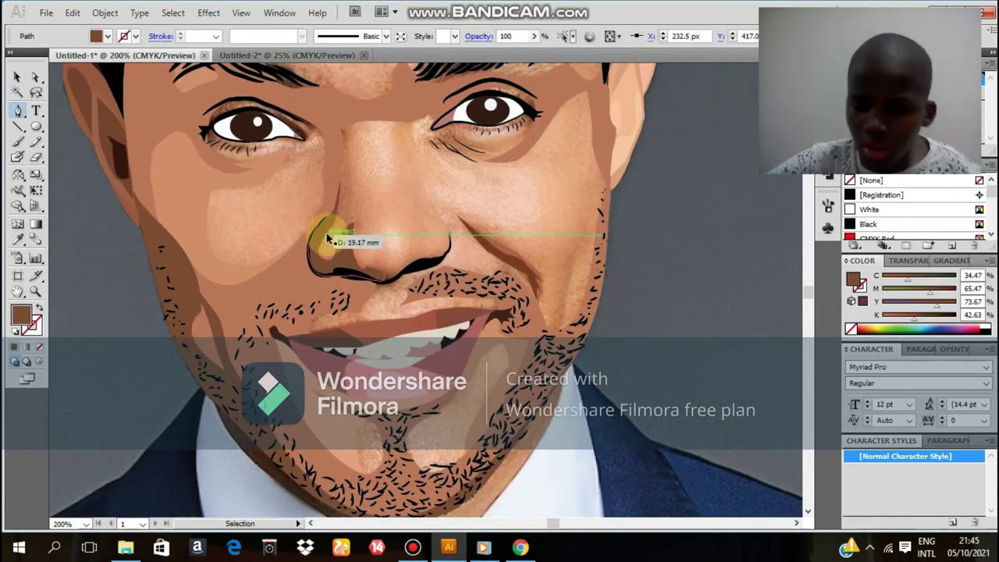
{"action": "scroll", "coordinate": [328, 238], "scroll_direction": "up", "scroll_amount": 3}
{"action": "left_click", "coordinate": [118, 289]}
{"action": "left_click", "coordinate": [205, 201]}
{"action": "left_click", "coordinate": [211, 307]}
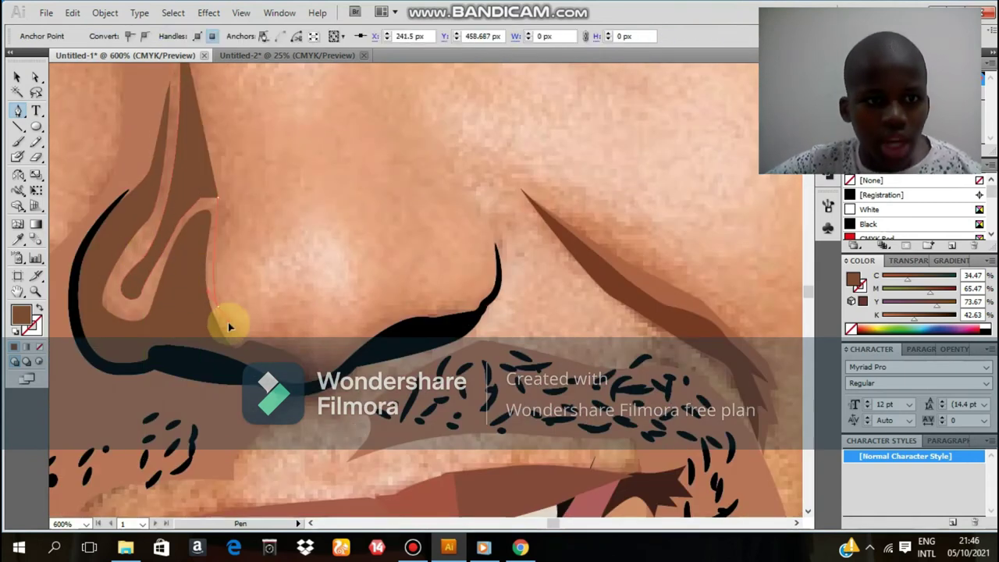
{"action": "left_click", "coordinate": [334, 346]}
{"action": "left_click", "coordinate": [414, 300]}
{"action": "left_click", "coordinate": [474, 295]}
- Extend the shadow along the black line and up the nose's left edge
{"action": "left_click", "coordinate": [488, 253]}
{"action": "left_click", "coordinate": [482, 214]}
{"action": "left_click", "coordinate": [465, 324]}
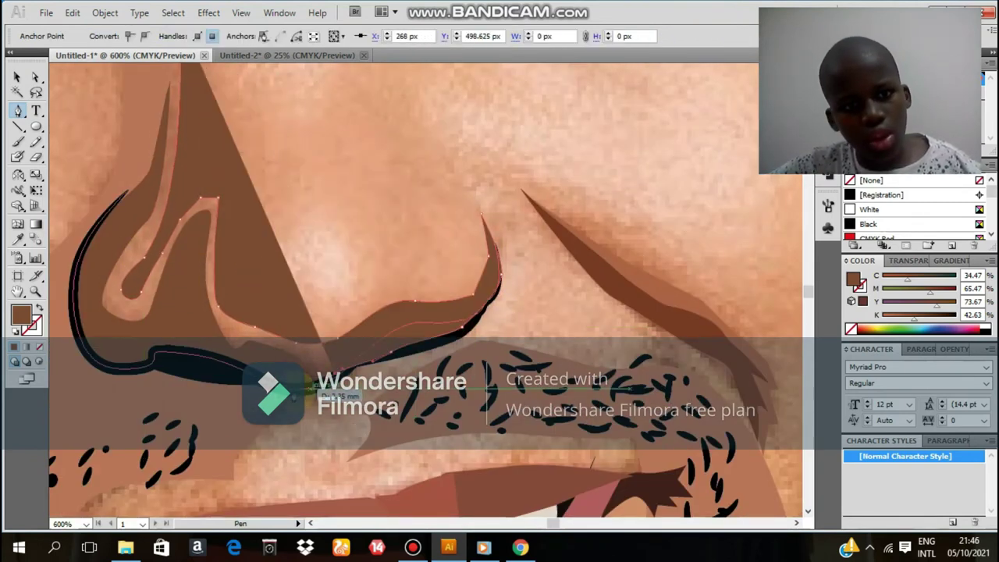
{"action": "left_click", "coordinate": [93, 255]}
{"action": "scroll", "coordinate": [140, 195], "scroll_direction": "up", "scroll_amount": 1}
{"action": "left_click", "coordinate": [182, 129]}
- Fill the nose shadow with the sampled brown, deselect it, and zoom in on the nose
{"action": "key", "text": "ctrl+minus"}
{"action": "key", "text": "i"}
{"action": "left_click", "coordinate": [226, 398]}
{"action": "key", "text": "ctrl+minus"}
{"action": "key", "text": "ctrl+minus"}
{"action": "key", "text": "ctrl+minus"}
{"action": "key", "text": "v"}
{"action": "key", "text": "ctrl+shift+a"}
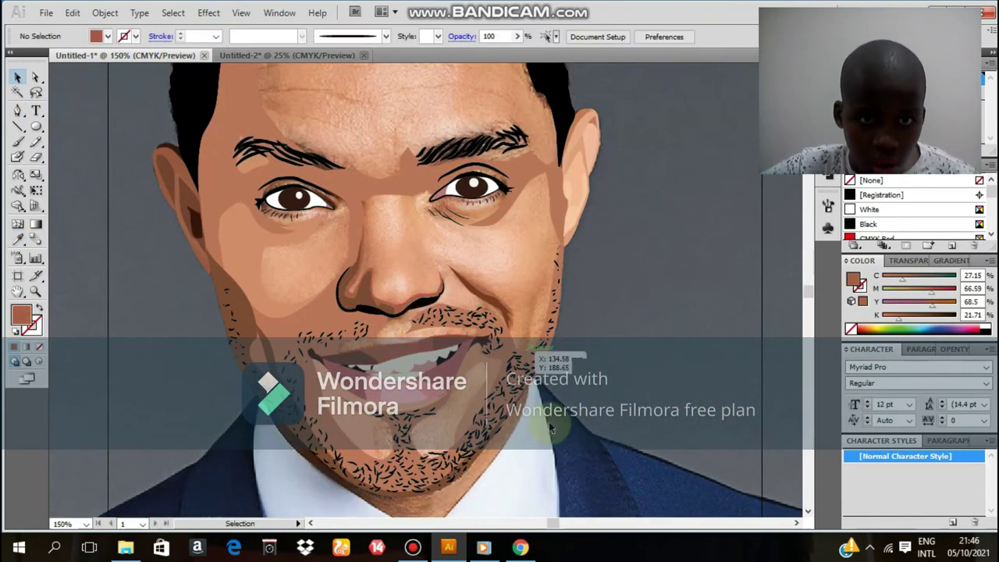
{"action": "scroll", "coordinate": [419, 242], "scroll_direction": "down", "scroll_amount": 1}
{"action": "key", "text": "ctrl+plus"}
{"action": "key", "text": "ctrl+plus"}
- Trace an unfilled, curved shading outline down the nose toward the cheek
{"action": "left_click", "coordinate": [327, 127]}
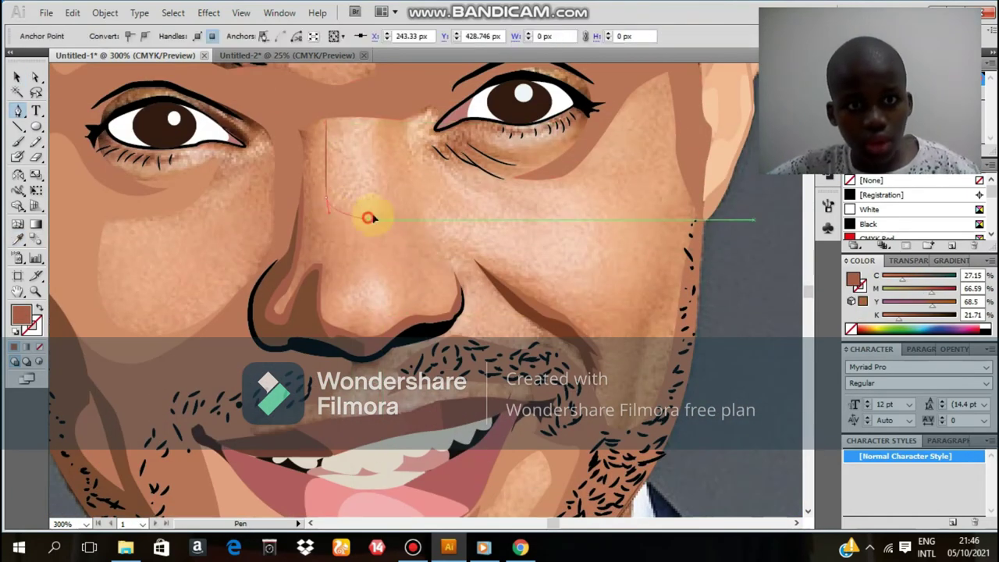
{"action": "left_click_drag", "start_coordinate": [356, 222], "coordinate": [386, 219]}
{"action": "left_click", "coordinate": [383, 118]}
{"action": "left_click", "coordinate": [501, 225]}
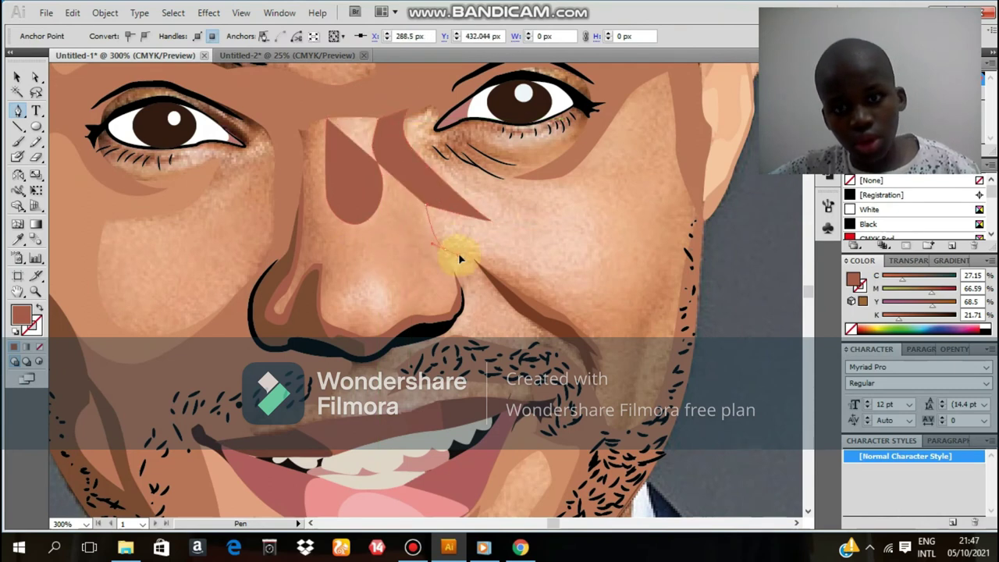
{"action": "left_click", "coordinate": [330, 301]}
{"action": "key", "text": "/"}
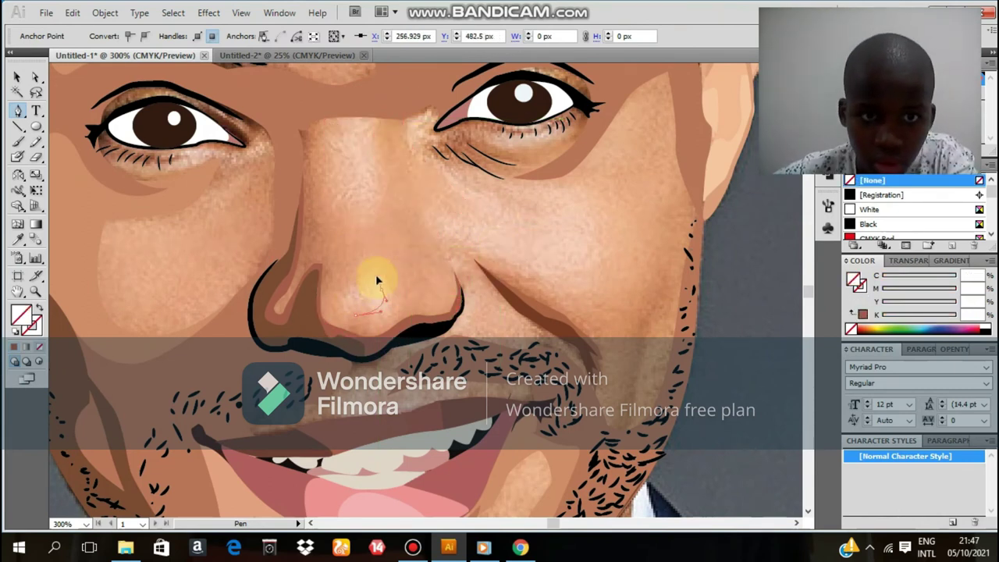
{"action": "left_click", "coordinate": [344, 344]}
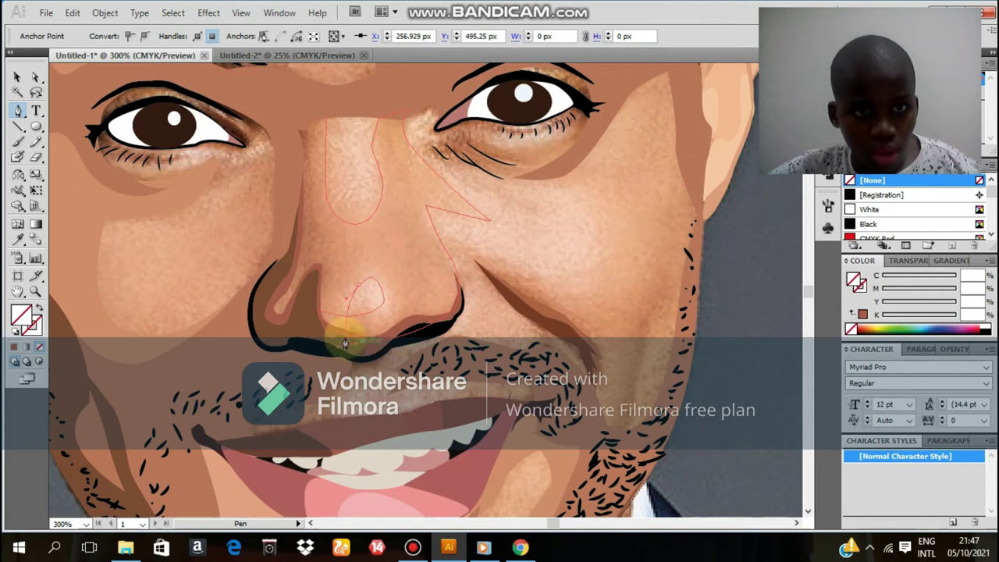
{"action": "left_click", "coordinate": [330, 123]}
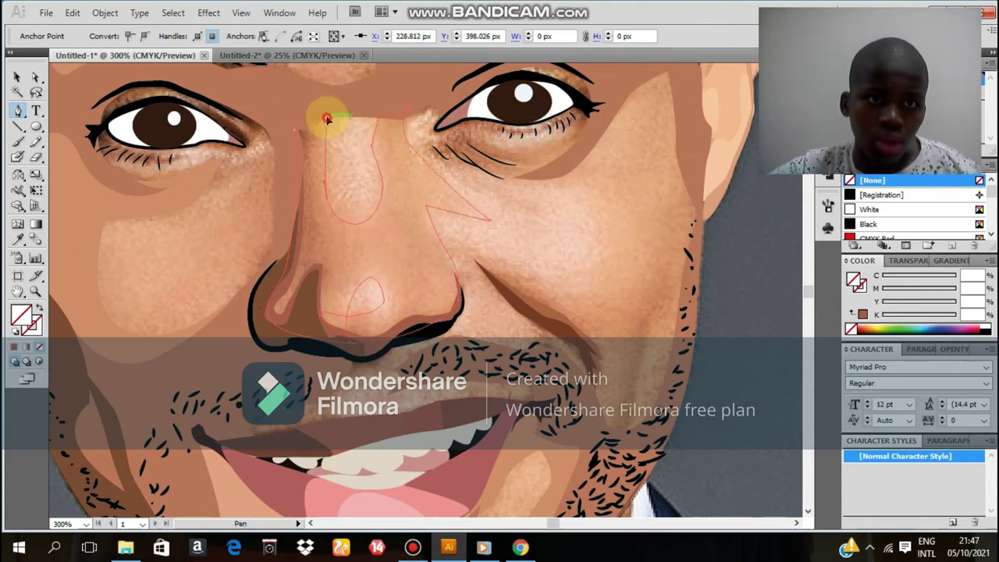
{"action": "left_click", "coordinate": [327, 119]}
- Fill the nose shape with a sampled brown and deselect it
{"action": "key", "text": "i"}
{"action": "left_click", "coordinate": [212, 349]}
{"action": "left_click", "coordinate": [232, 328]}
{"action": "left_click", "coordinate": [190, 347]}
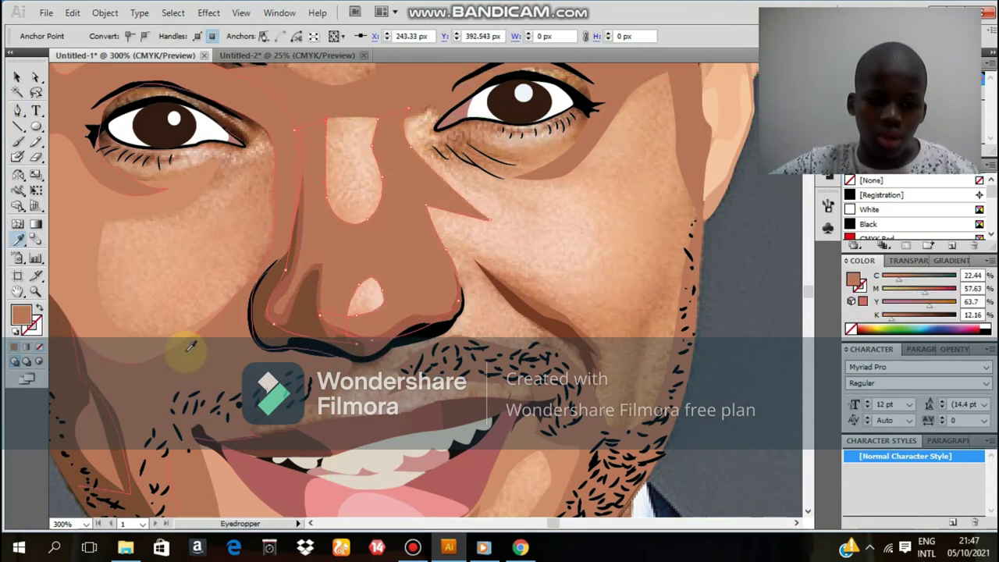
{"action": "key", "text": "v"}
{"action": "left_click", "coordinate": [557, 357]}
{"action": "key", "text": "ctrl+1"}
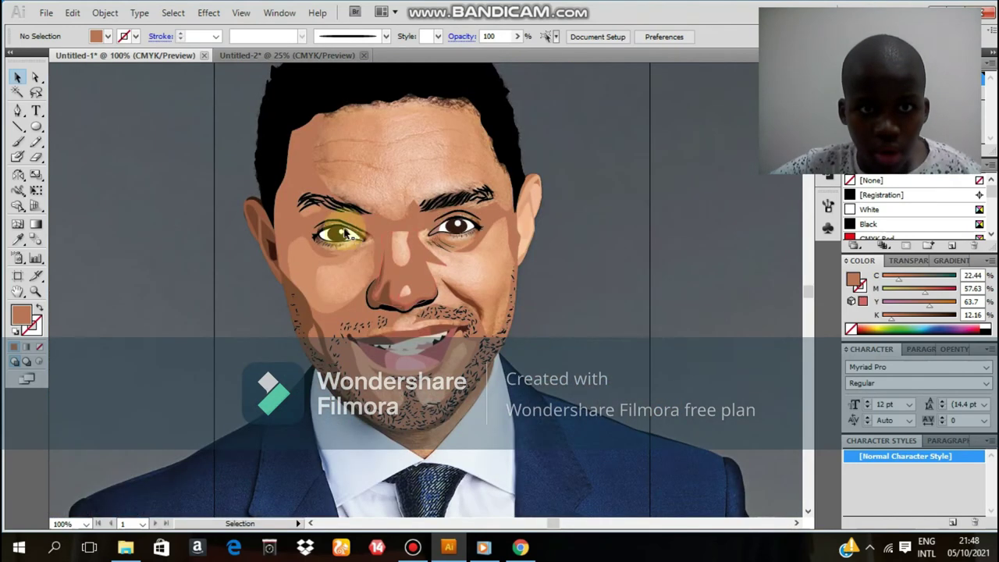
- Sample a lighter skin tone from the face
{"action": "left_click", "coordinate": [413, 272]}
{"action": "key", "text": "i"}
{"action": "left_click", "coordinate": [466, 222]}
{"action": "left_click", "coordinate": [472, 271]}
{"action": "key", "text": "ctrl+plus"}
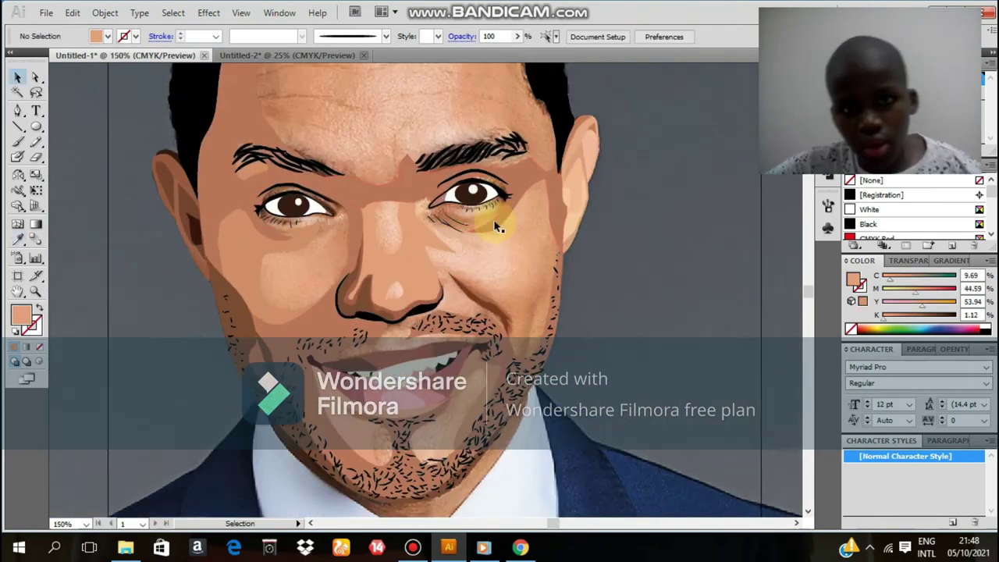
- Draw a curved peach highlight shape on the cheek reaching the mouth corner
{"action": "left_click_drag", "start_coordinate": [511, 248], "coordinate": [515, 269]}
{"action": "left_click_drag", "start_coordinate": [484, 281], "coordinate": [458, 279]}
{"action": "mouse_move", "coordinate": [426, 250]}
{"action": "left_mouse_down"}
{"action": "mouse_move", "coordinate": [425, 226]}
{"action": "mouse_move", "coordinate": [437, 305]}
{"action": "left_mouse_up"}
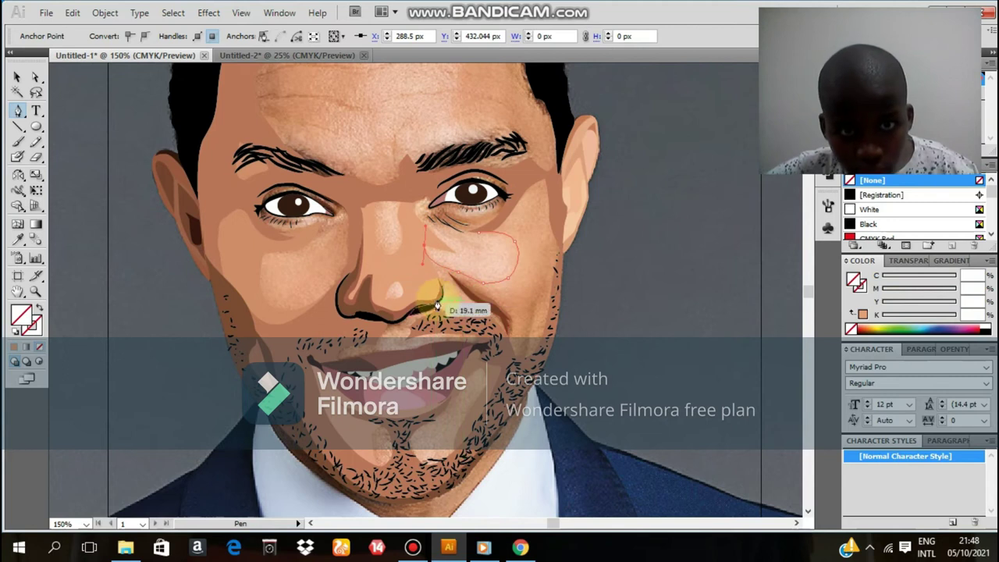
{"action": "left_click", "coordinate": [410, 337]}
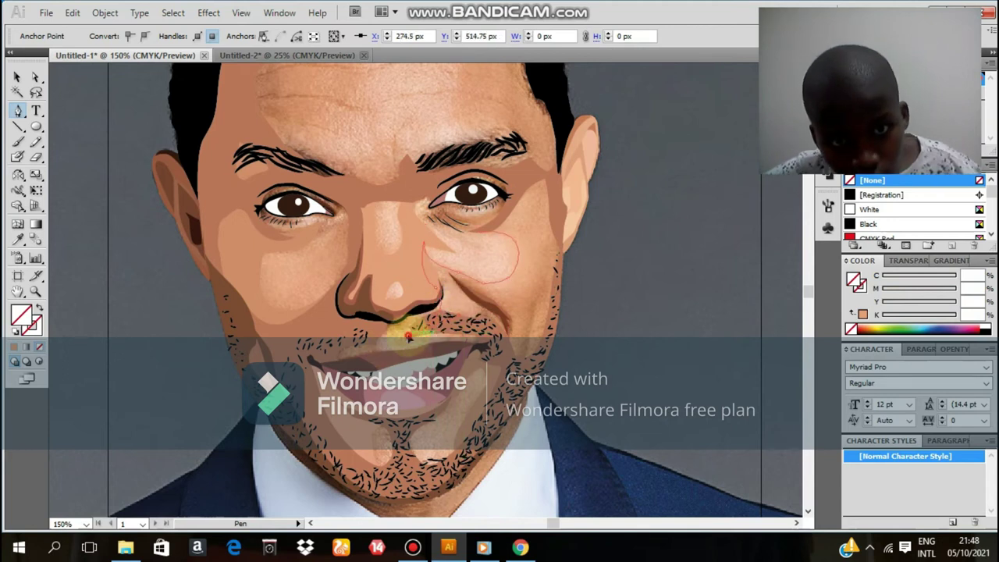
{"action": "key", "text": "ctrl+plus"}
{"action": "key", "text": "ctrl+plus"}
{"action": "key", "text": "ctrl+plus"}
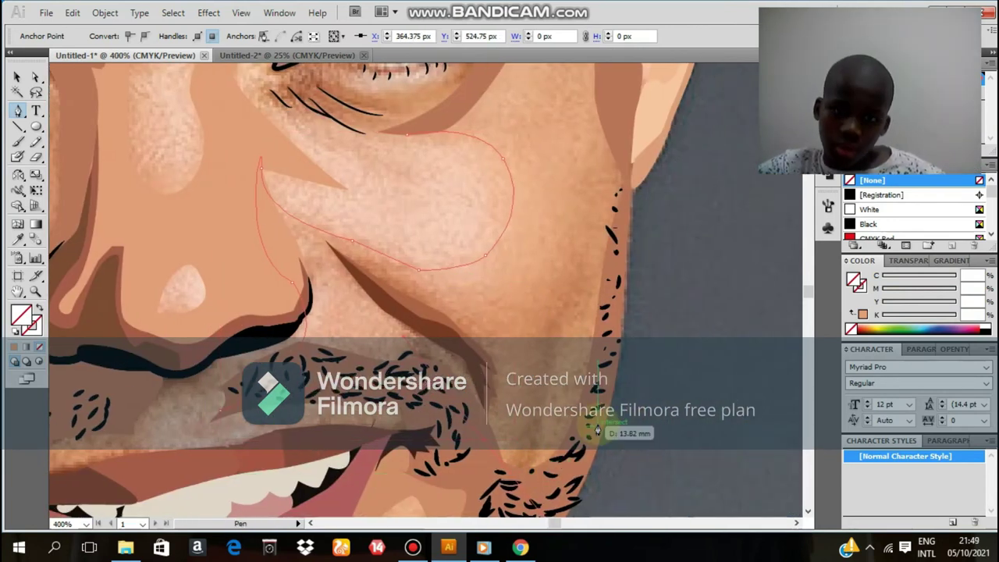
{"action": "scroll", "coordinate": [625, 234], "scroll_direction": "up", "scroll_amount": 5}
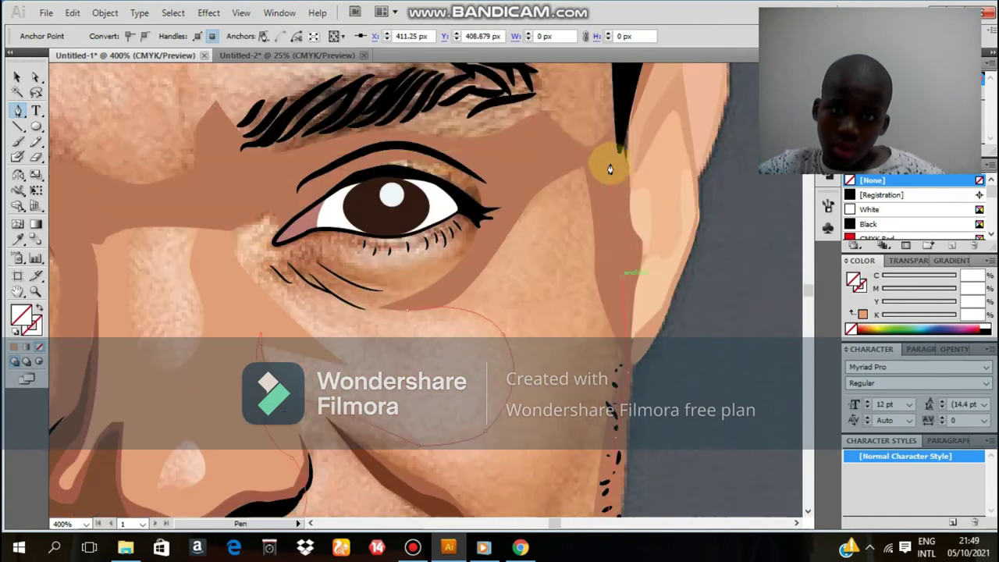
{"action": "left_click", "coordinate": [377, 312]}
{"action": "key", "text": "ctrl+minus"}
{"action": "key", "text": "ctrl+minus"}
{"action": "key", "text": "ctrl+minus"}
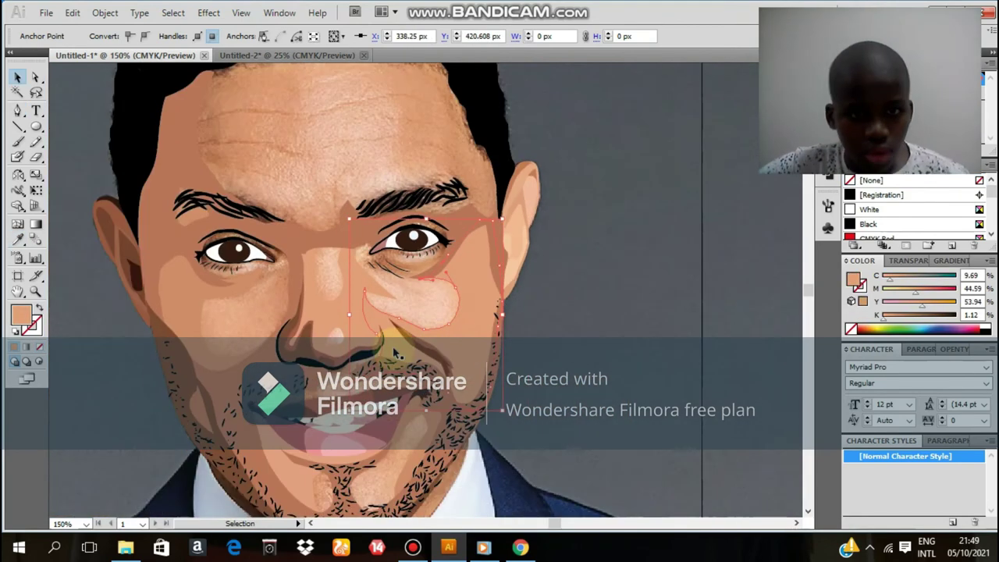
{"action": "key", "text": "ctrl+shift+a"}
{"action": "key", "text": "ctrl+plus"}
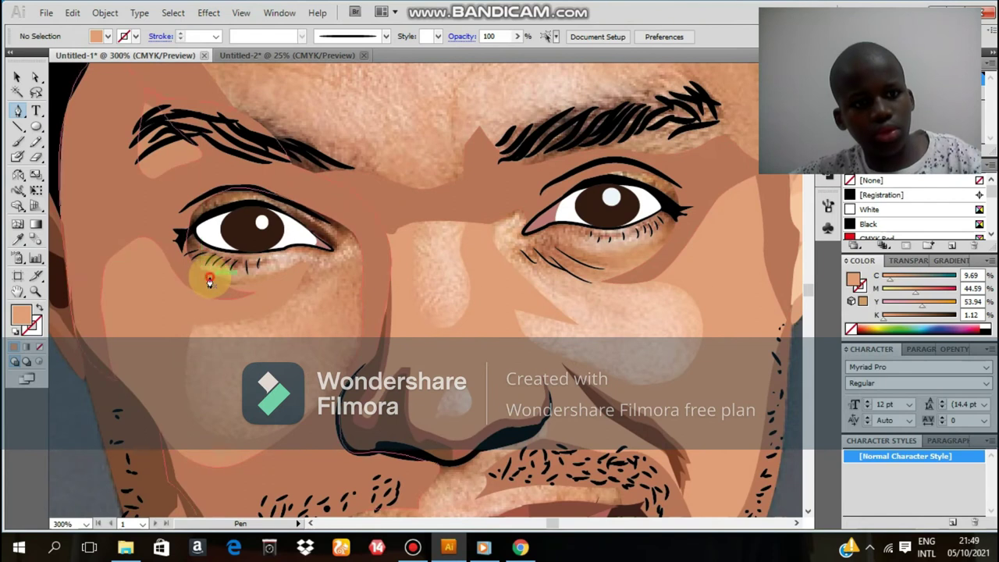
- Draw a highlight shape around the left eye, curving over the upper eyelid
{"action": "left_click", "coordinate": [209, 282]}
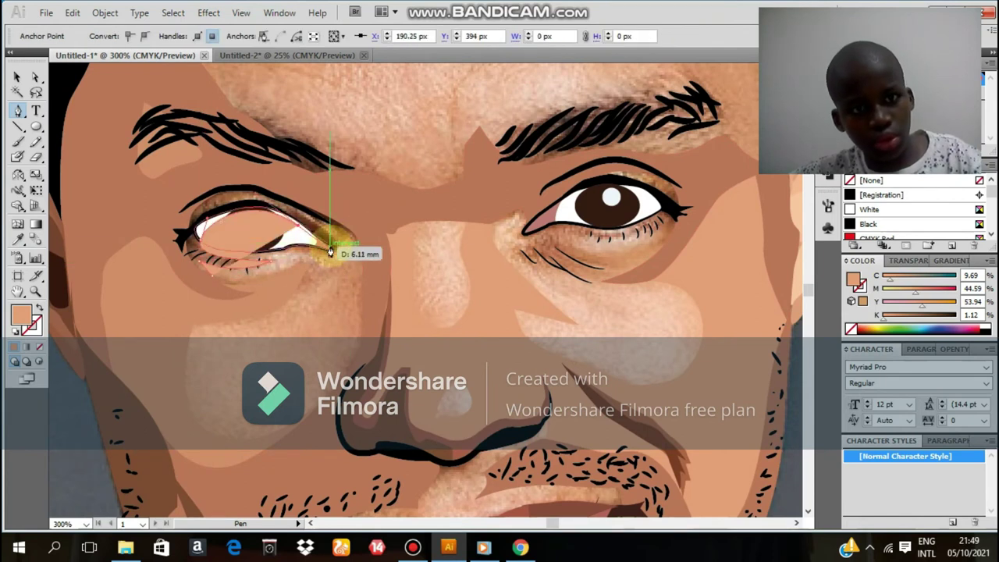
{"action": "left_click", "coordinate": [351, 223]}
{"action": "left_click", "coordinate": [250, 196]}
{"action": "mouse_move", "coordinate": [210, 282]}
{"action": "left_mouse_down"}
{"action": "mouse_move", "coordinate": [196, 275]}
{"action": "mouse_move", "coordinate": [212, 278]}
{"action": "left_mouse_up"}
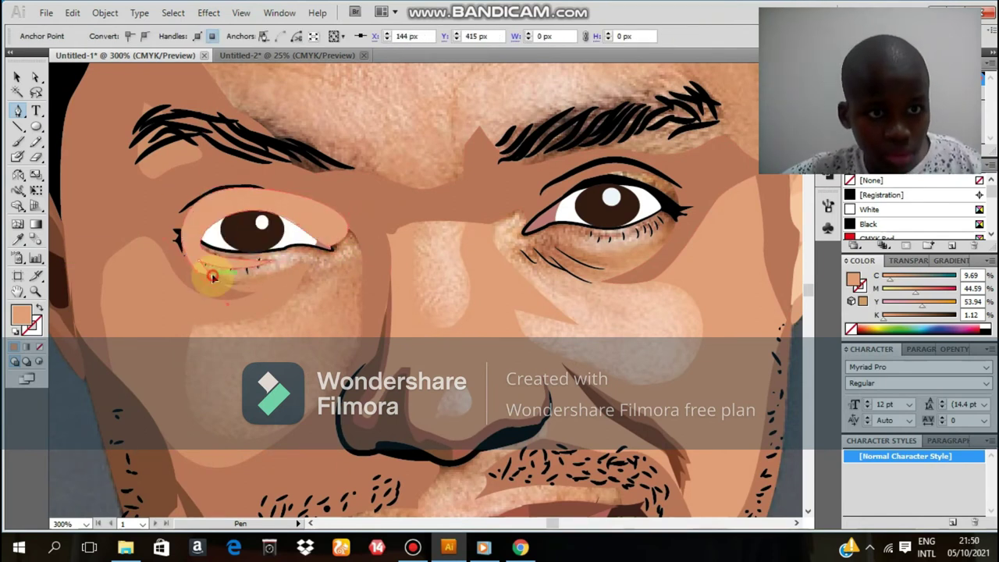
{"action": "key", "text": "v"}
{"action": "left_click", "coordinate": [145, 297]}
{"action": "scroll", "coordinate": [591, 160], "scroll_direction": "down", "scroll_amount": 2}
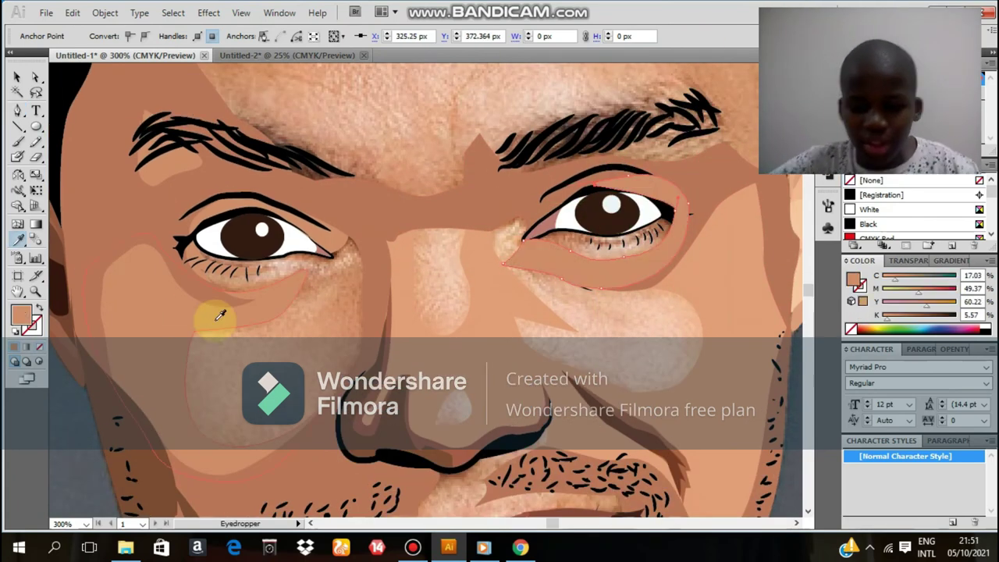
- Close the previous forehead shading shape with a curve and deselect it
{"action": "key", "text": "v"}
{"action": "key", "text": "ctrl+minus"}
{"action": "key", "text": "ctrl+minus"}
{"action": "key", "text": "ctrl+plus"}
{"action": "scroll", "coordinate": [304, 243], "scroll_direction": "up", "scroll_amount": 4}
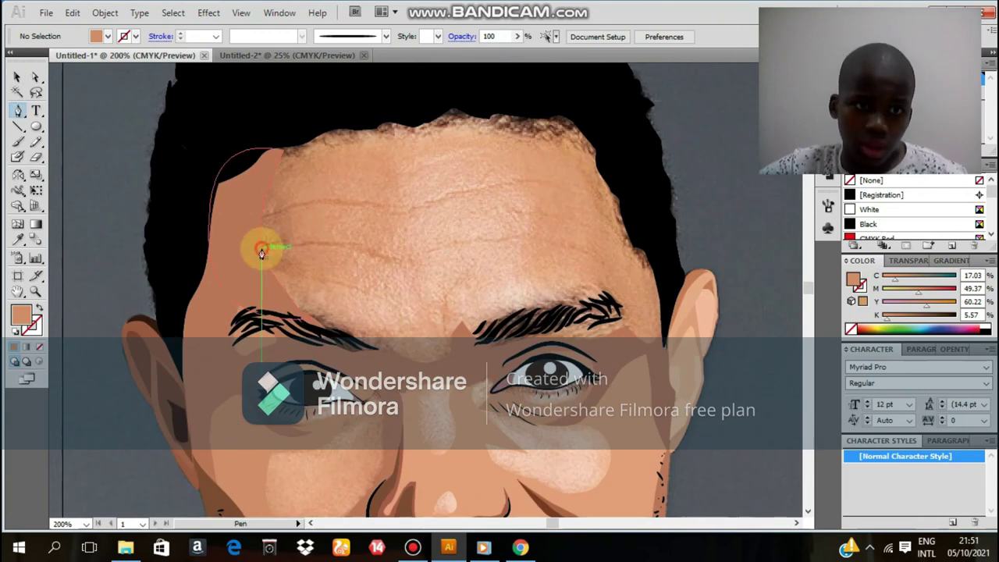
{"action": "left_click_drag", "start_coordinate": [261, 250], "coordinate": [338, 253]}
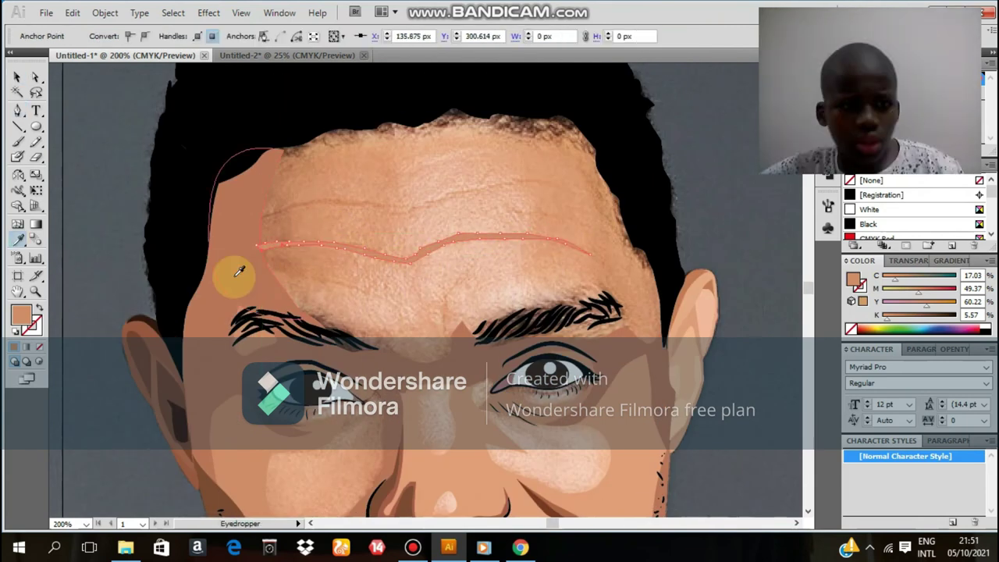
{"action": "key", "text": "ctrl+shift+a"}
- Draw a closed, curved wrinkle line across the forehead
{"action": "left_click_drag", "start_coordinate": [283, 290], "coordinate": [328, 279]}
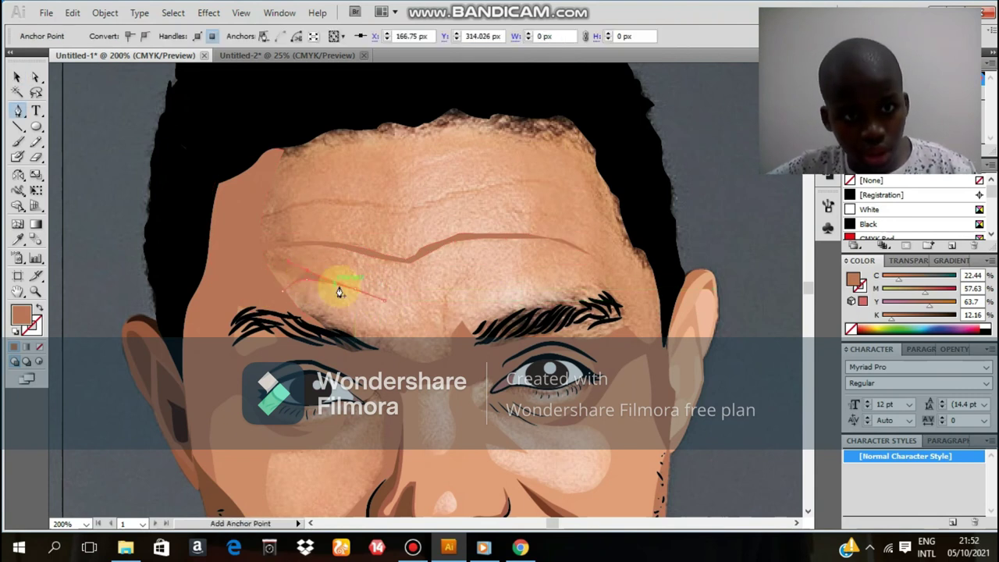
{"action": "key", "text": "p"}
{"action": "left_click_drag", "start_coordinate": [279, 212], "coordinate": [416, 220]}
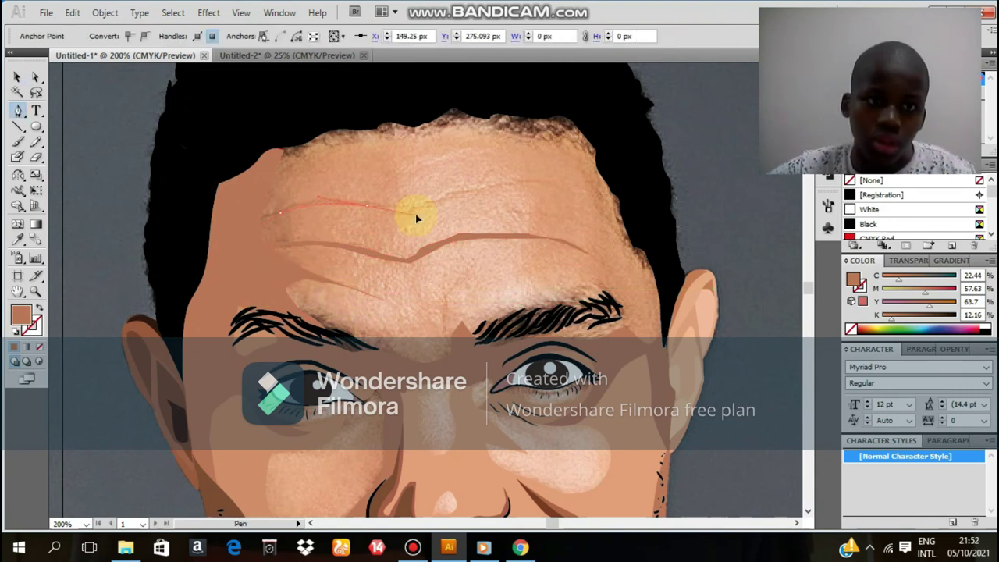
{"action": "left_click_drag", "start_coordinate": [583, 193], "coordinate": [458, 198]}
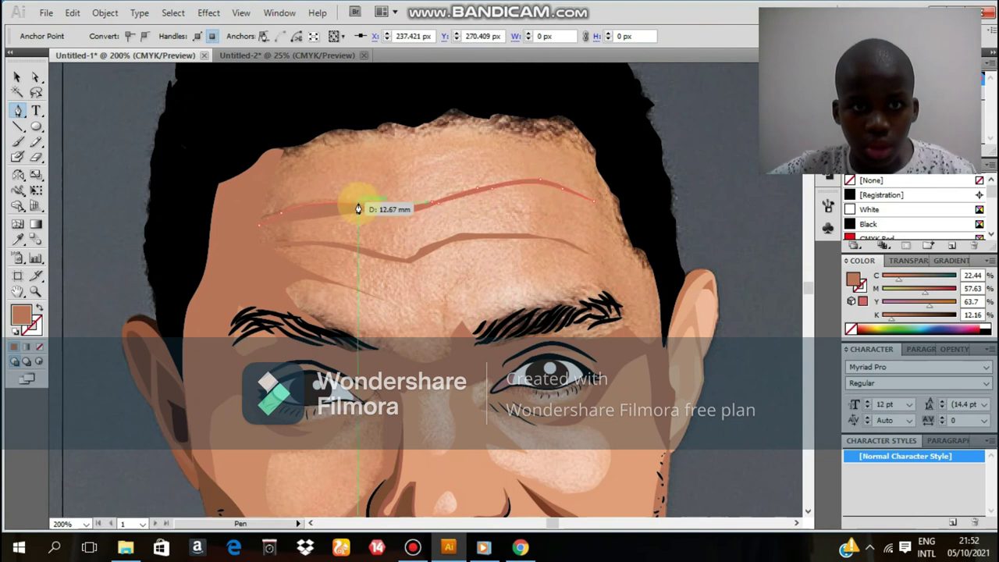
{"action": "left_click", "coordinate": [288, 209]}
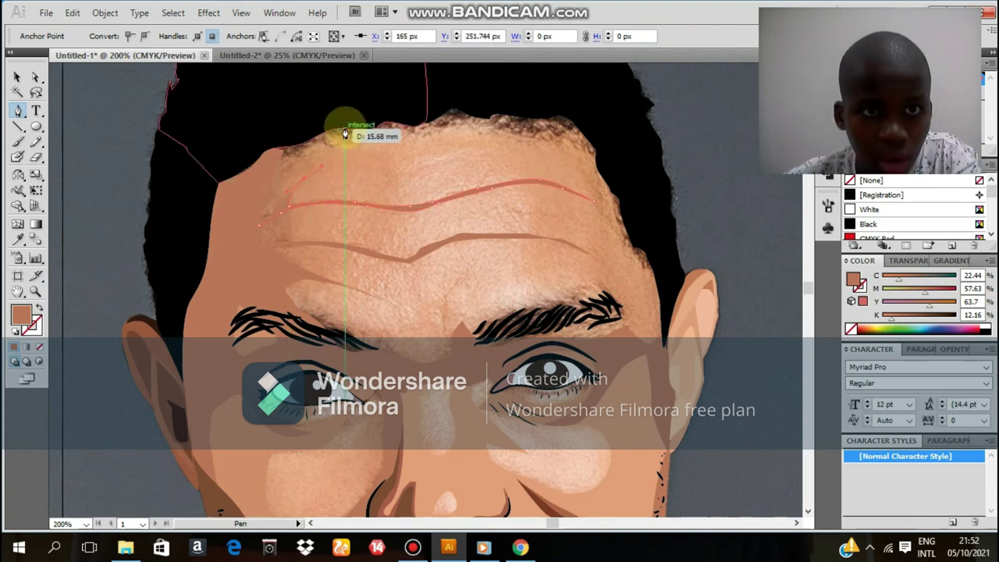
{"action": "key", "text": "v"}
{"action": "left_click", "coordinate": [390, 159]}
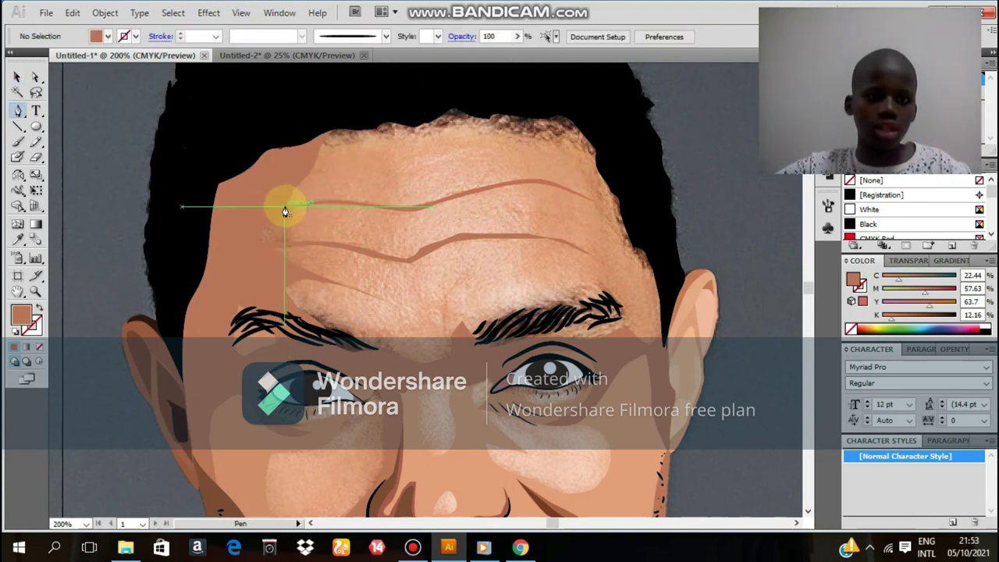
- Begin a curved shading edge on the forehead, then end that path
{"action": "left_click", "coordinate": [285, 209]}
{"action": "left_click_drag", "start_coordinate": [293, 267], "coordinate": [258, 267]}
{"action": "key", "text": "v"}
{"action": "scroll", "coordinate": [537, 185], "scroll_direction": "down", "scroll_amount": 2}
{"action": "key", "text": "p"}
- Draw a large forehead shading shape from the hairline down to both eyebrows
{"action": "left_click", "coordinate": [401, 123]}
{"action": "scroll", "coordinate": [435, 152], "scroll_direction": "up", "scroll_amount": 1}
{"action": "left_click", "coordinate": [484, 128]}
{"action": "left_click", "coordinate": [519, 167]}
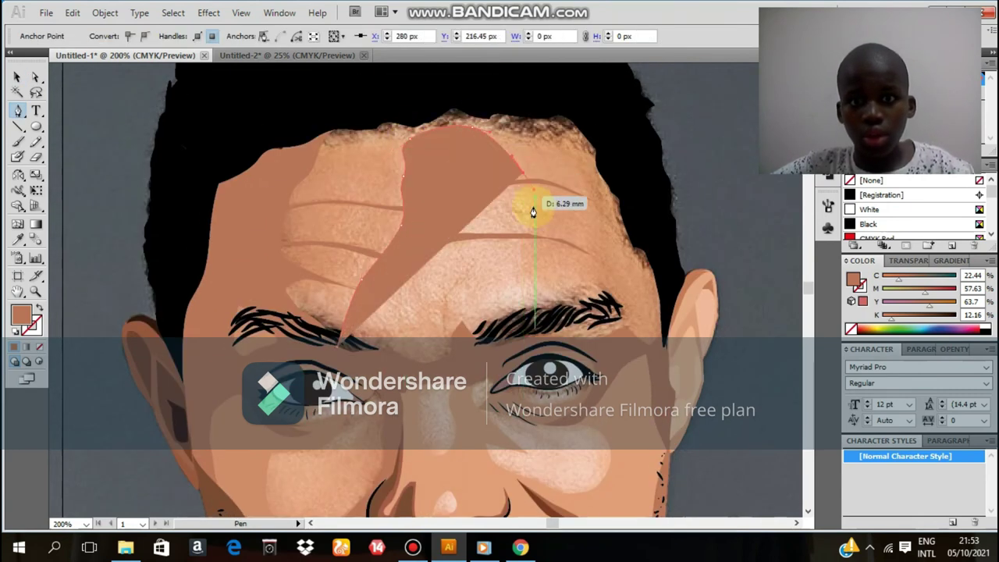
{"action": "left_click_drag", "start_coordinate": [534, 212], "coordinate": [534, 234]}
{"action": "left_click_drag", "start_coordinate": [603, 308], "coordinate": [616, 346]}
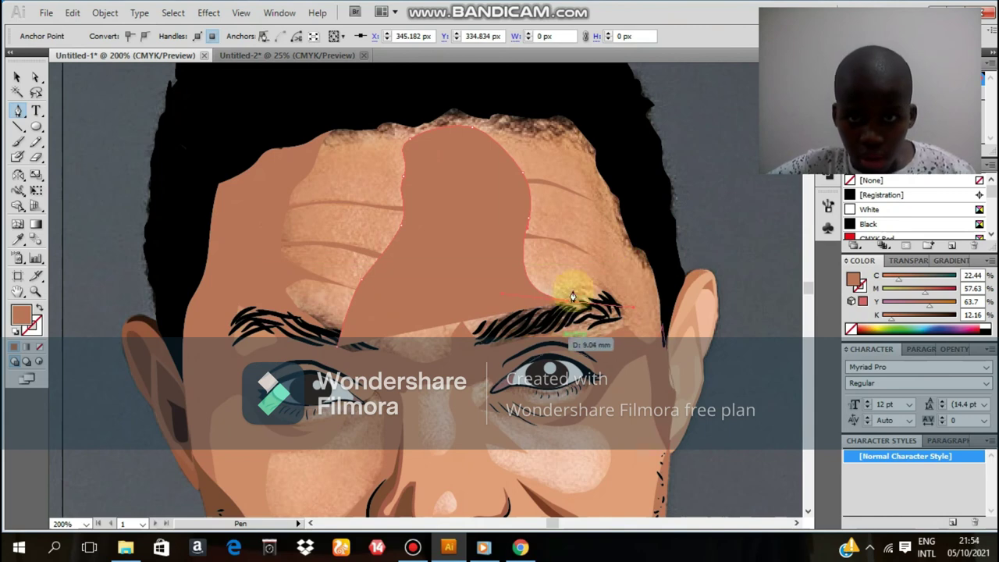
{"action": "left_click", "coordinate": [592, 134]}
{"action": "left_click_drag", "start_coordinate": [438, 111], "coordinate": [286, 133]}
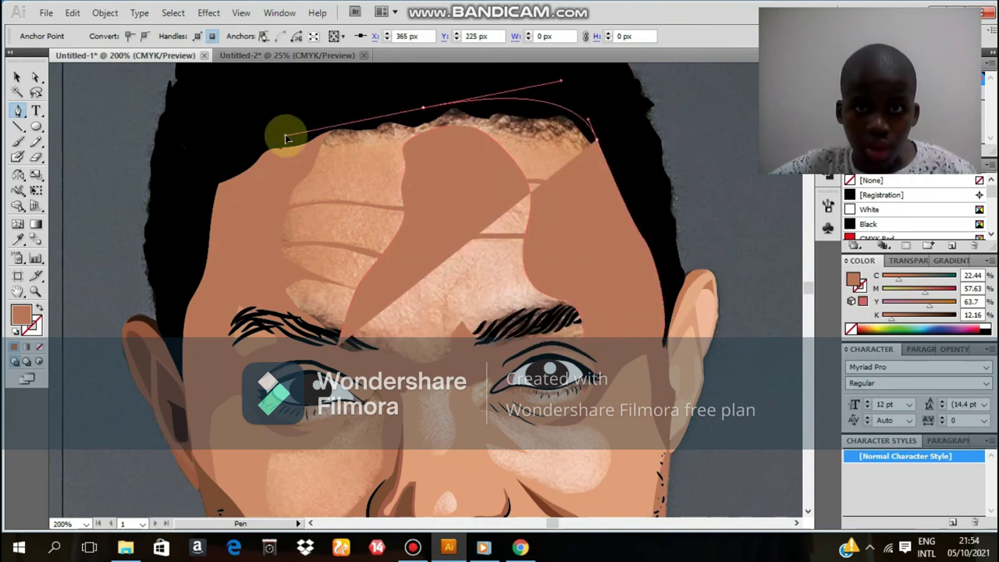
{"action": "left_click_drag", "start_coordinate": [274, 257], "coordinate": [338, 348]}
{"action": "left_click", "coordinate": [338, 353]}
{"action": "scroll", "coordinate": [261, 283], "scroll_direction": "down", "scroll_amount": 1}
- Outline a closed shading shape across the eyebrow area
{"action": "key", "text": "ctrl+shift+a"}
{"action": "scroll", "coordinate": [402, 206], "scroll_direction": "down", "scroll_amount": 3}
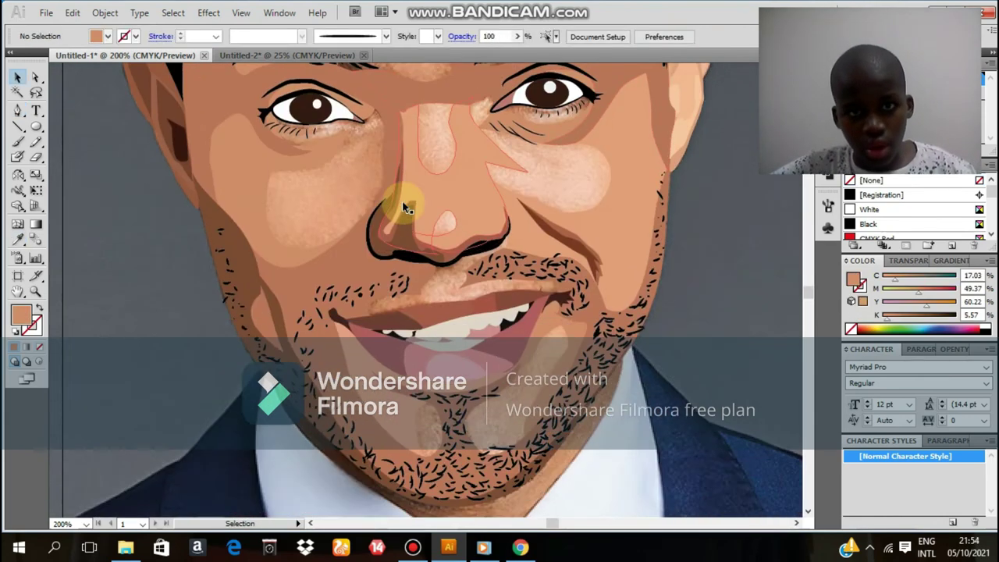
{"action": "scroll", "coordinate": [346, 224], "scroll_direction": "up", "scroll_amount": 3}
{"action": "left_click", "coordinate": [351, 204]}
{"action": "left_click", "coordinate": [413, 217]}
{"action": "left_click", "coordinate": [591, 278]}
{"action": "left_click", "coordinate": [457, 268]}
- Outline a closed shape above the upper lip
{"action": "left_click", "coordinate": [357, 200]}
{"action": "left_click", "coordinate": [538, 144], "text": "ctrl"}
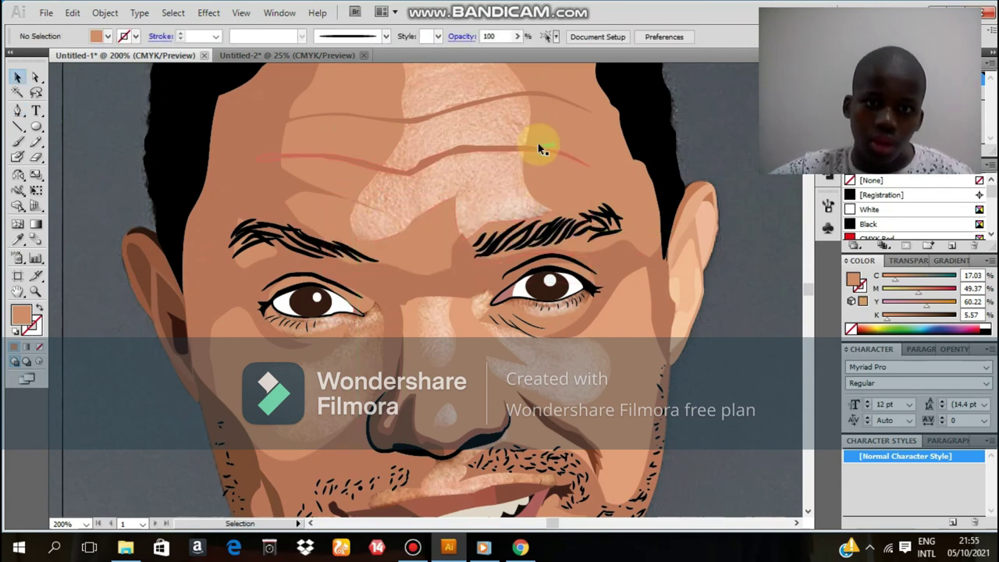
{"action": "scroll", "coordinate": [538, 143], "scroll_direction": "down", "scroll_amount": 1}
{"action": "scroll", "coordinate": [446, 224], "scroll_direction": "down", "scroll_amount": 1}
{"action": "scroll", "coordinate": [409, 285], "scroll_direction": "up", "scroll_amount": 1}
{"action": "scroll", "coordinate": [471, 194], "scroll_direction": "up", "scroll_amount": 1}
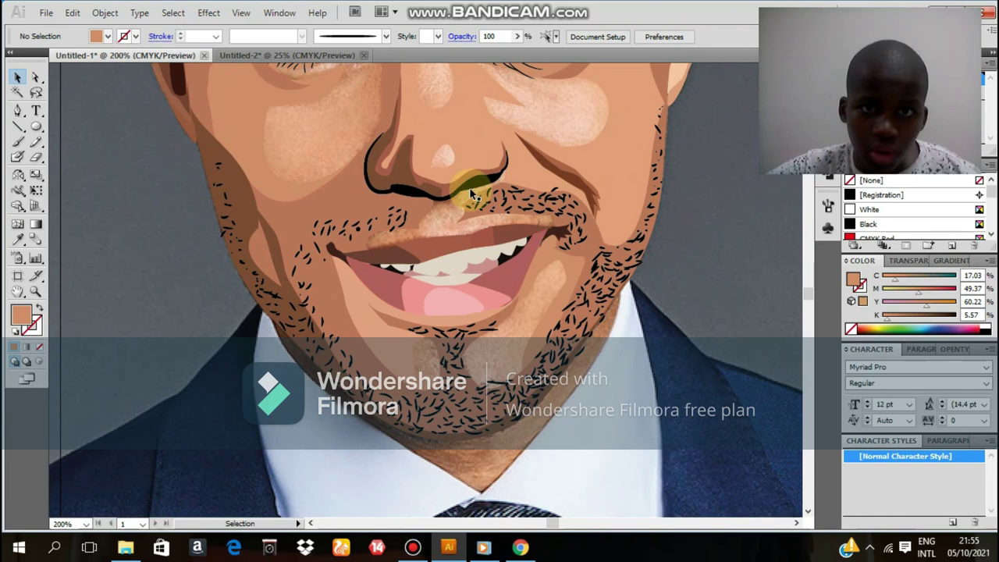
{"action": "left_click", "coordinate": [448, 237]}
{"action": "left_click", "coordinate": [387, 253]}
{"action": "left_click", "coordinate": [379, 225]}
{"action": "left_click", "coordinate": [418, 191]}
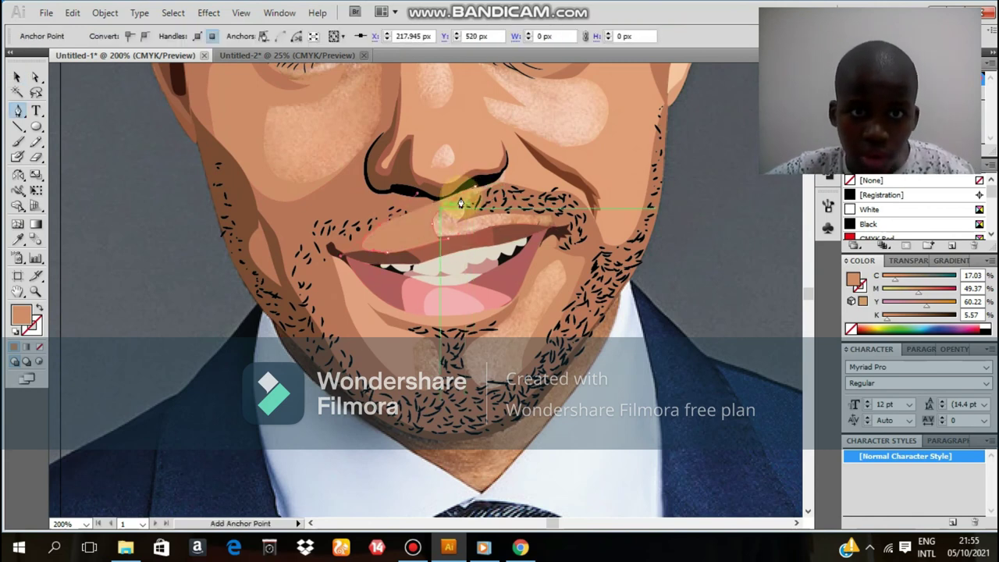
{"action": "left_click", "coordinate": [475, 196]}
{"action": "left_click", "coordinate": [401, 268], "text": "ctrl"}
- Outline a shape under the left eye and sample a skin colour
{"action": "scroll", "coordinate": [402, 156], "scroll_direction": "up", "scroll_amount": 4}
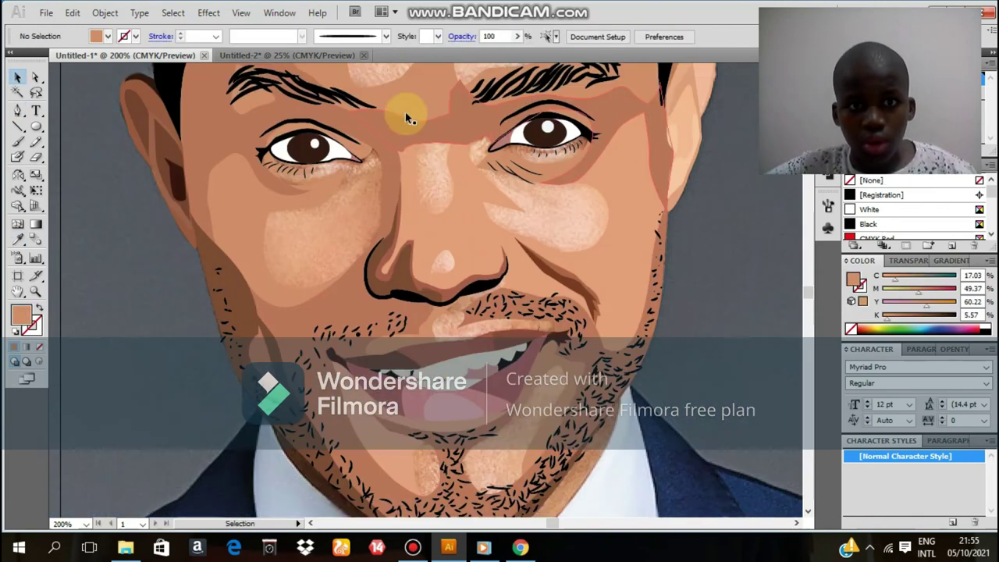
{"action": "left_click", "coordinate": [380, 246]}
{"action": "left_click", "coordinate": [257, 268]}
{"action": "left_click", "coordinate": [272, 193]}
{"action": "key", "text": "i"}
{"action": "left_click", "coordinate": [479, 274]}
{"action": "scroll", "coordinate": [540, 210], "scroll_direction": "up", "scroll_amount": 3}
{"action": "scroll", "coordinate": [540, 210], "scroll_direction": "down", "scroll_amount": 5}
- Start a highlight near the cheek and fill it with a sampled skin colour
{"action": "key", "text": "p"}
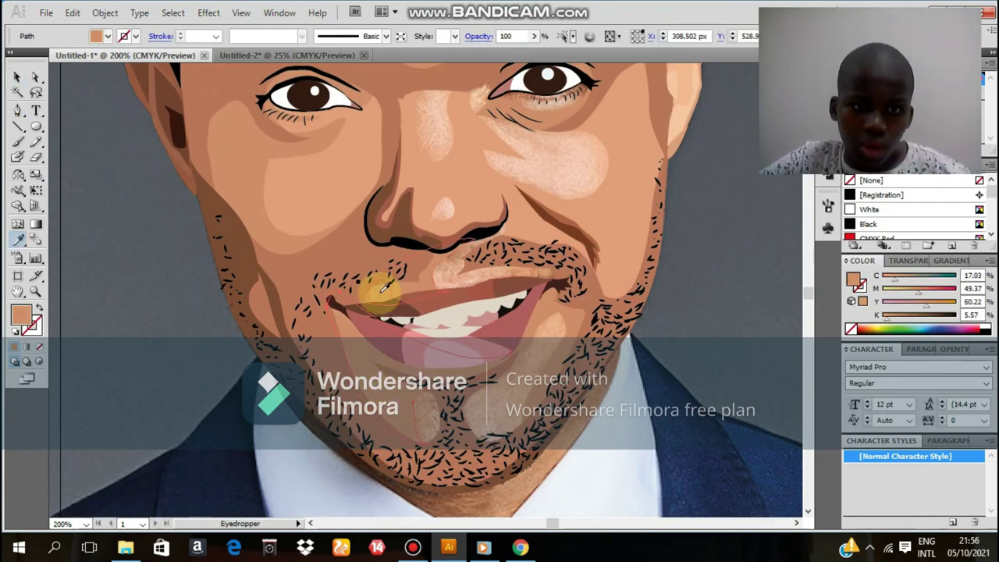
{"action": "left_click", "coordinate": [578, 320]}
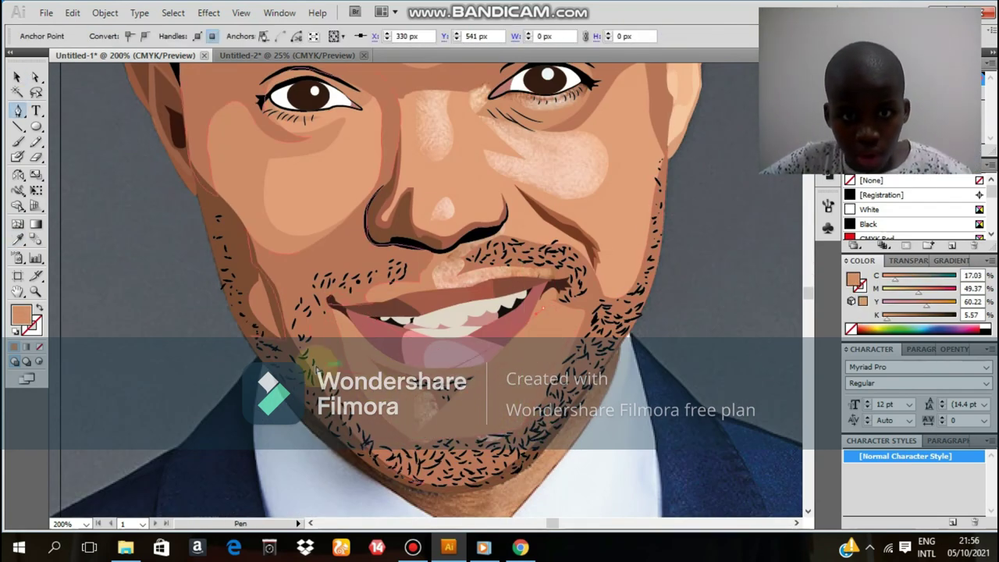
{"action": "key", "text": "i"}
{"action": "left_click", "coordinate": [456, 174]}
- Draw a peach upper-lip highlight from the nose down to the lip
{"action": "left_click", "coordinate": [446, 312], "text": "ctrl"}
{"action": "key", "text": "p"}
{"action": "left_click", "coordinate": [509, 224]}
{"action": "left_click", "coordinate": [432, 258]}
{"action": "left_click", "coordinate": [440, 290]}
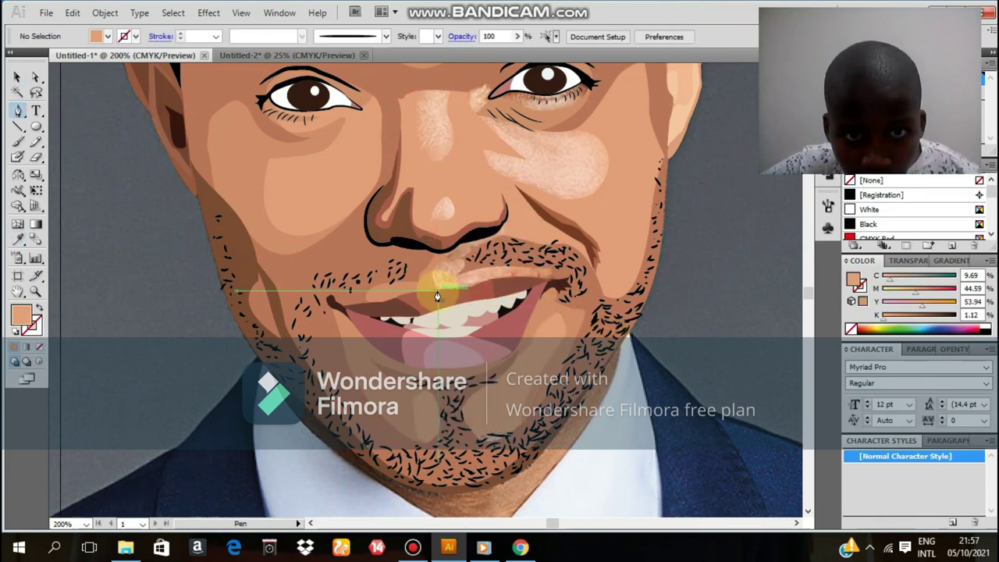
{"action": "key", "text": "v"}
{"action": "left_click", "coordinate": [714, 228]}
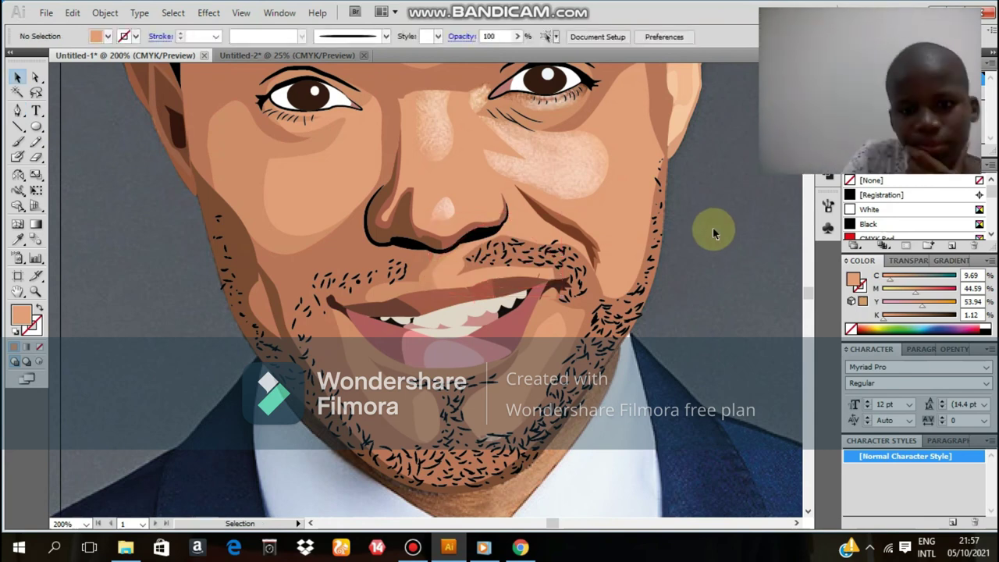
{"action": "scroll", "coordinate": [714, 227], "scroll_direction": "down", "scroll_amount": 2}
{"action": "scroll", "coordinate": [619, 264], "scroll_direction": "up", "scroll_amount": 5}
{"action": "scroll", "coordinate": [421, 396], "scroll_direction": "up", "scroll_amount": 2}
- Fill the nose bridge highlight shape with a pale pink skin tone sampled by the Eyedropper
{"action": "scroll", "coordinate": [421, 397], "scroll_direction": "down", "scroll_amount": 2}
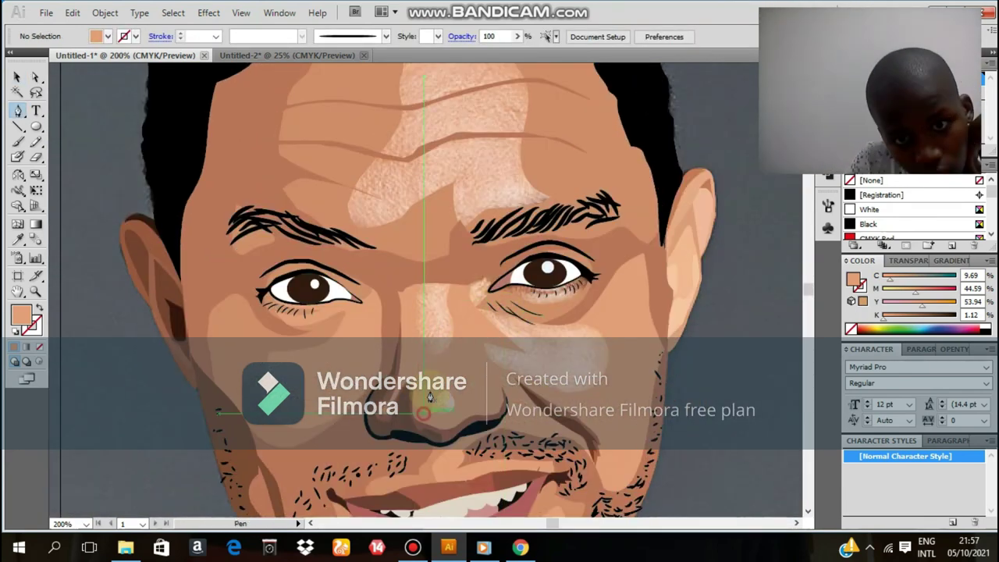
{"action": "left_click", "coordinate": [430, 347]}
{"action": "key", "text": "i"}
{"action": "left_click", "coordinate": [431, 344]}
{"action": "left_click", "coordinate": [564, 368]}
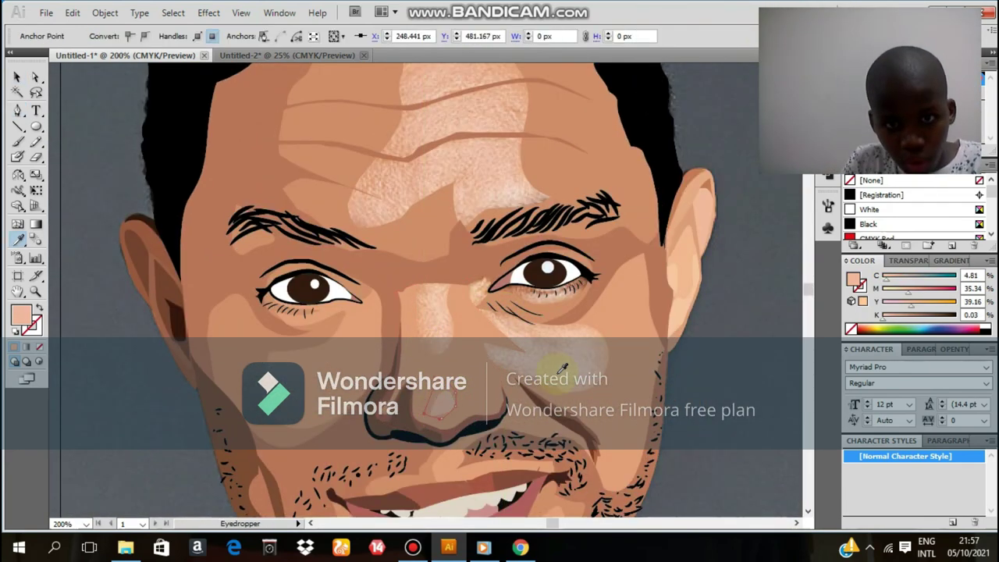
{"action": "key", "text": "v"}
{"action": "left_click", "coordinate": [535, 305]}
- Draw a forehead highlight with the Pen tool
{"action": "key", "text": "p"}
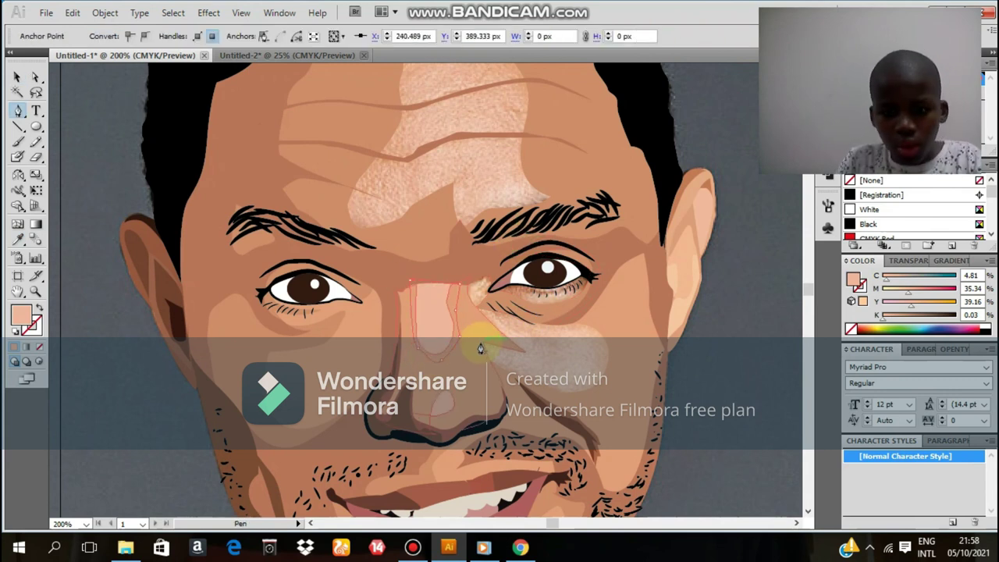
{"action": "key", "text": "v"}
{"action": "left_click", "coordinate": [559, 371]}
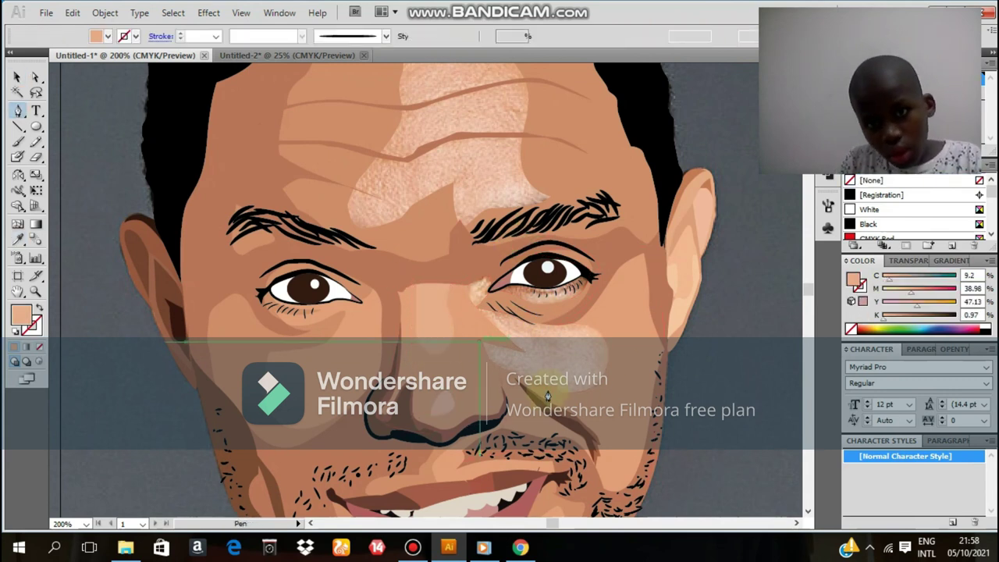
{"action": "key", "text": "v"}
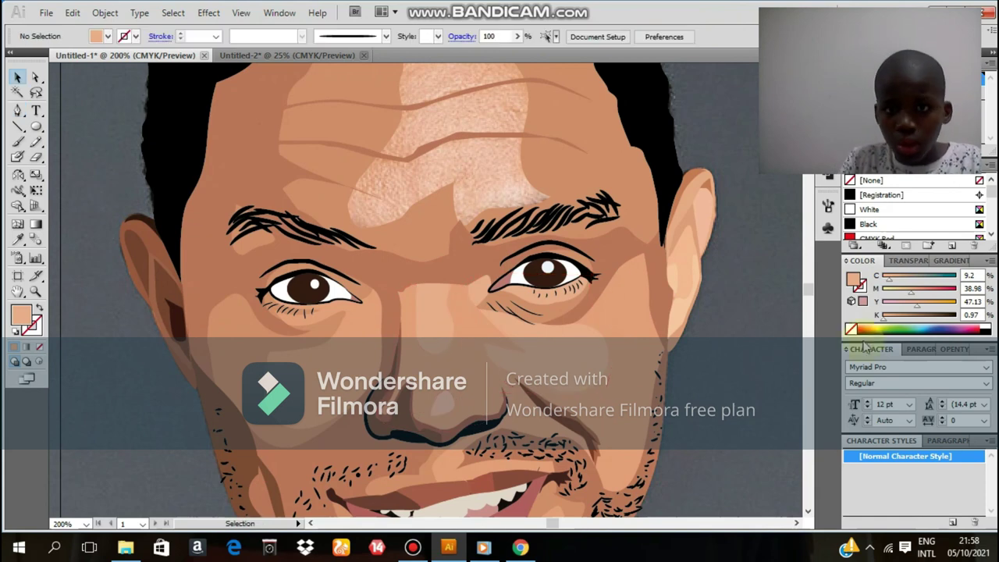
{"action": "scroll", "coordinate": [553, 256], "scroll_direction": "up", "scroll_amount": 2}
{"action": "key", "text": "p"}
{"action": "left_click", "coordinate": [402, 112]}
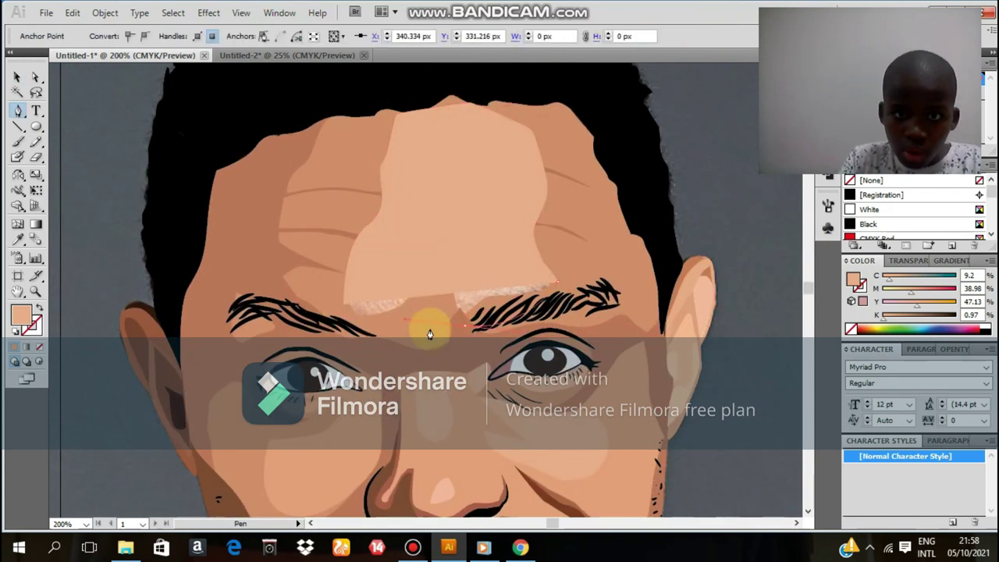
{"action": "key", "text": "v"}
- Zoom out to see the whole shaded portrait on the artboard
{"action": "scroll", "coordinate": [435, 302], "scroll_direction": "down", "scroll_amount": 5}
{"action": "key", "text": "ctrl+minus"}
{"action": "key", "text": "ctrl+minus"}
{"action": "key", "text": "ctrl+1"}
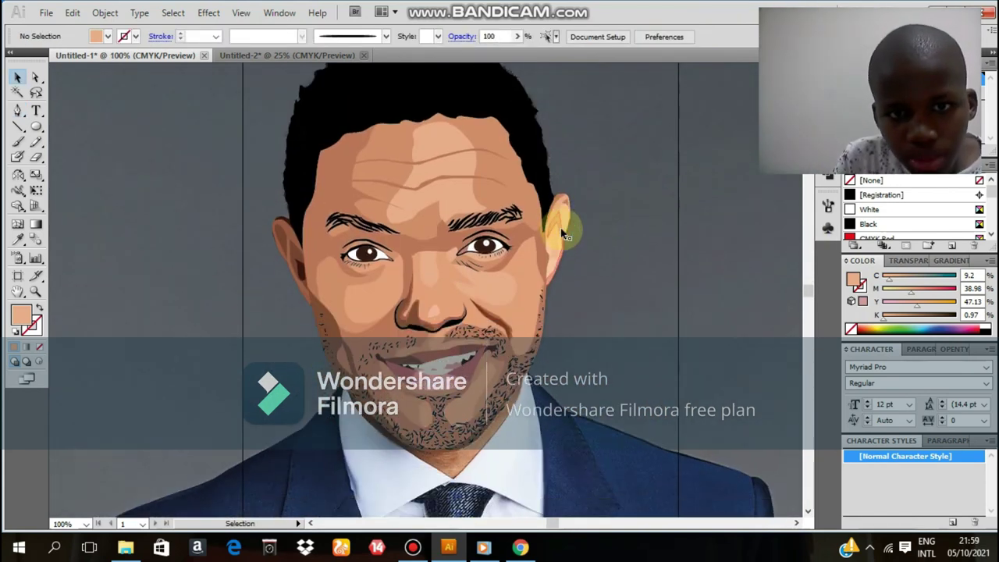
{"action": "key", "text": "ctrl+minus"}
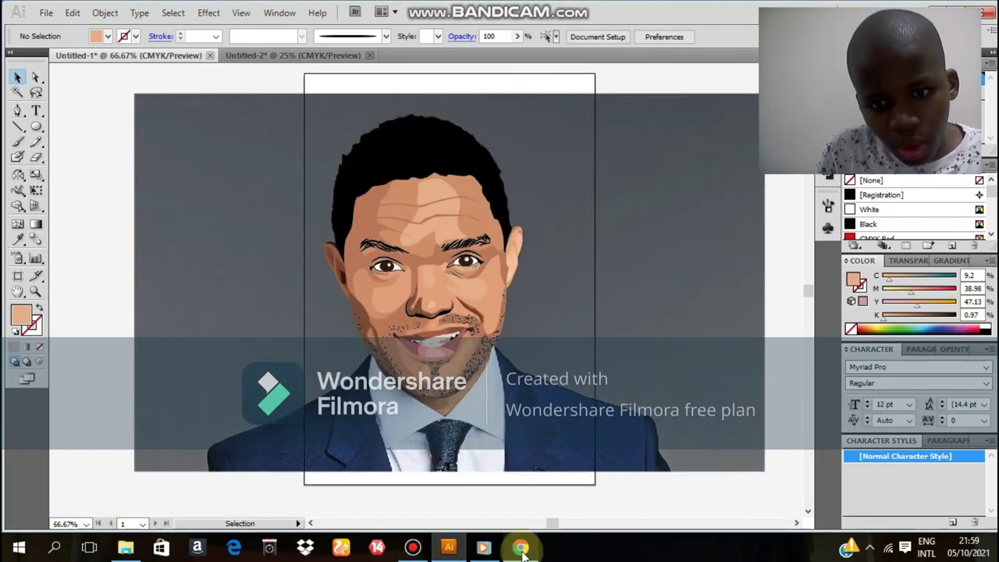